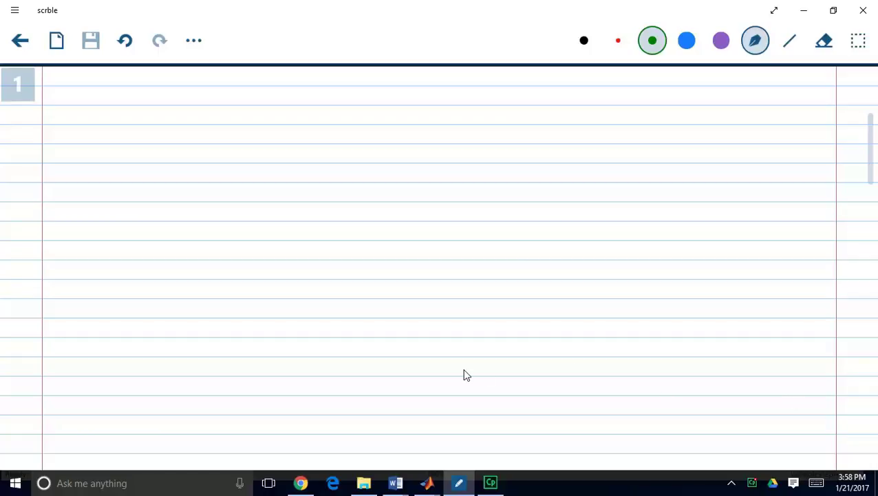
# Step: Handwrite the title "IMC Tuning Relations" in green across the top of the blank page
pyautogui.moveTo(161, 112); pyautogui.dragTo(160, 152)
pyautogui.moveTo(139, 122); pyautogui.dragTo(182, 110)
pyautogui.moveTo(157, 155); pyautogui.dragTo(183, 144)
pyautogui.moveTo(198, 153)
pyautogui.mouseDown()
pyautogui.moveTo(235, 124)
pyautogui.moveTo(242, 141)
pyautogui.moveTo(281, 145)
pyautogui.mouseUp()
pyautogui.click(265, 120)
pyautogui.moveTo(380, 112); pyautogui.dragTo(383, 147)
pyautogui.moveTo(366, 117)
pyautogui.mouseDown()
pyautogui.moveTo(398, 110)
pyautogui.moveTo(422, 146)
pyautogui.moveTo(439, 143)
pyautogui.mouseUp()
pyautogui.click(452, 121)
pyautogui.moveTo(453, 131)
pyautogui.mouseDown()
pyautogui.moveTo(454, 142)
pyautogui.moveTo(480, 140)
pyautogui.mouseUp()
pyautogui.moveTo(494, 131); pyautogui.dragTo(490, 152)
pyautogui.moveTo(565, 112); pyautogui.dragTo(567, 141)
pyautogui.moveTo(565, 109)
pyautogui.mouseDown()
pyautogui.moveTo(572, 129)
pyautogui.moveTo(586, 134)
pyautogui.mouseUp()
pyautogui.moveTo(596, 134); pyautogui.dragTo(617, 141)
pyautogui.moveTo(631, 106); pyautogui.dragTo(632, 126)
pyautogui.moveTo(647, 126)
pyautogui.mouseDown()
pyautogui.moveTo(640, 133)
pyautogui.moveTo(660, 135)
pyautogui.mouseUp()
pyautogui.moveTo(679, 106)
pyautogui.mouseDown()
pyautogui.moveTo(678, 136)
pyautogui.moveTo(677, 120)
pyautogui.mouseUp()
pyautogui.click(699, 109)
pyautogui.moveTo(700, 124)
pyautogui.mouseDown()
pyautogui.moveTo(701, 135)
pyautogui.moveTo(739, 124)
pyautogui.moveTo(751, 134)
pyautogui.mouseUp()
pyautogui.moveTo(767, 119); pyautogui.dragTo(759, 139)
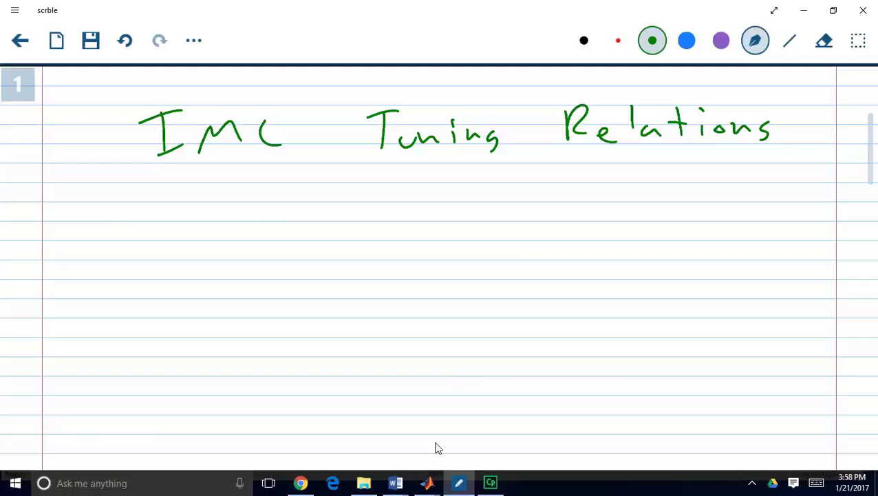
# Step: Switch to the reactor_PI_crude Simulink model and examine the PI controller built from gain, integrator and add blocks
pyautogui.moveTo(429, 482)
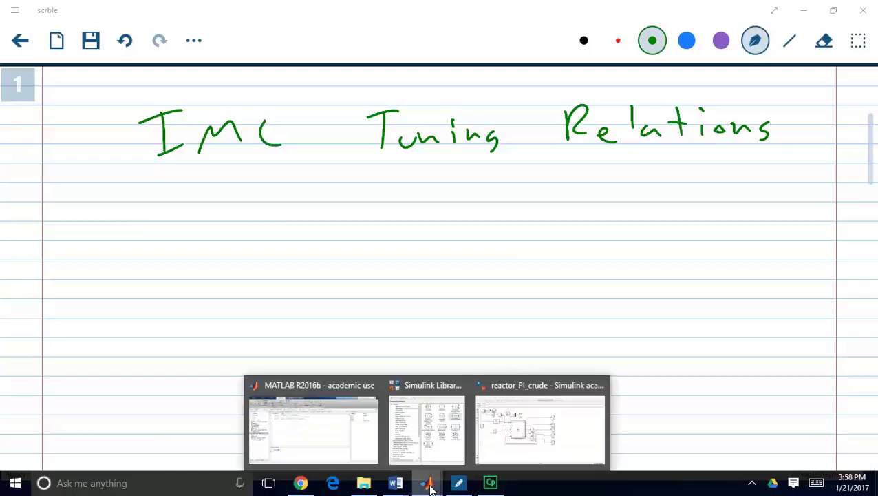
pyautogui.click(486, 447)
pyautogui.click(113, 123)
pyautogui.click(95, 170)
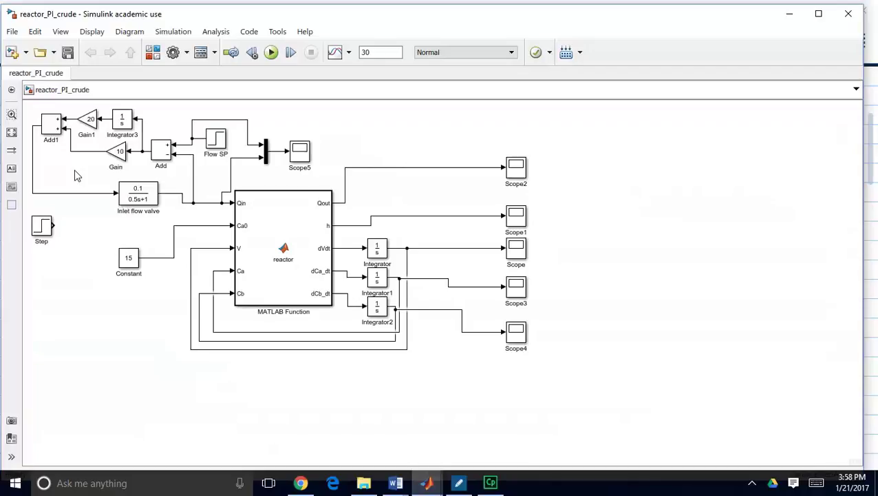
pyautogui.click(57, 117)
pyautogui.click(49, 109)
pyautogui.click(126, 155)
pyautogui.click(94, 160)
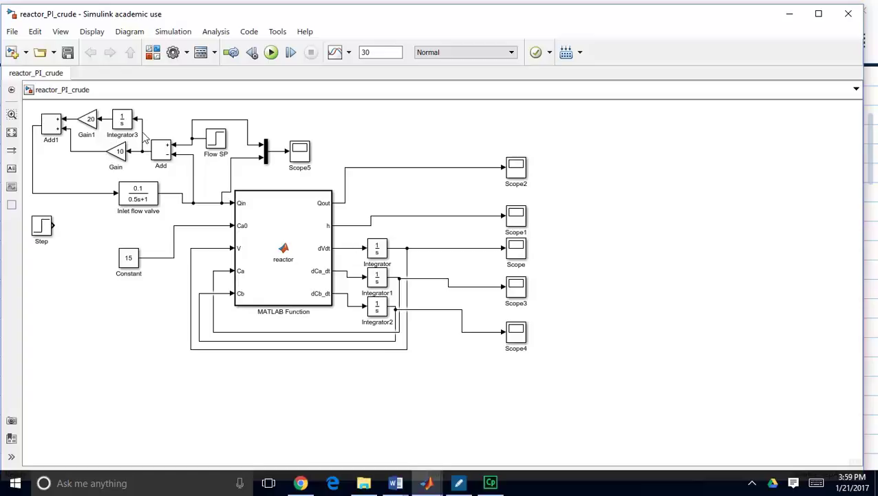
pyautogui.click(92, 121)
pyautogui.click(77, 110)
# Step: Add a PID Controller block from the Simulink Continuous library to the empty area above Scope2 and flip it horizontally
pyautogui.click(152, 53)
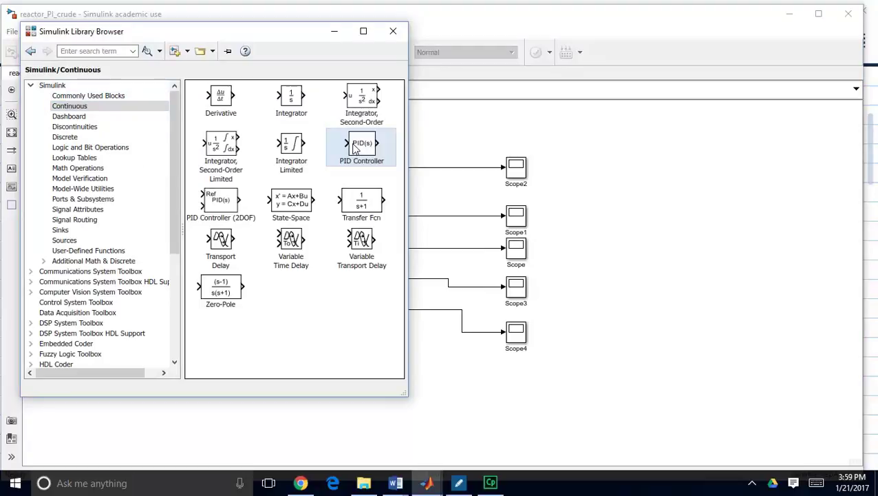
pyautogui.moveTo(419, 139); pyautogui.dragTo(441, 135)
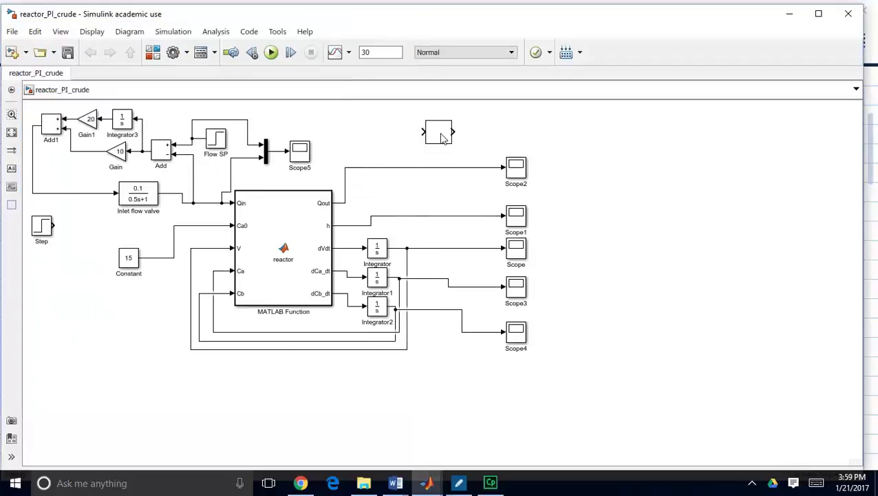
pyautogui.rightClick(440, 141)
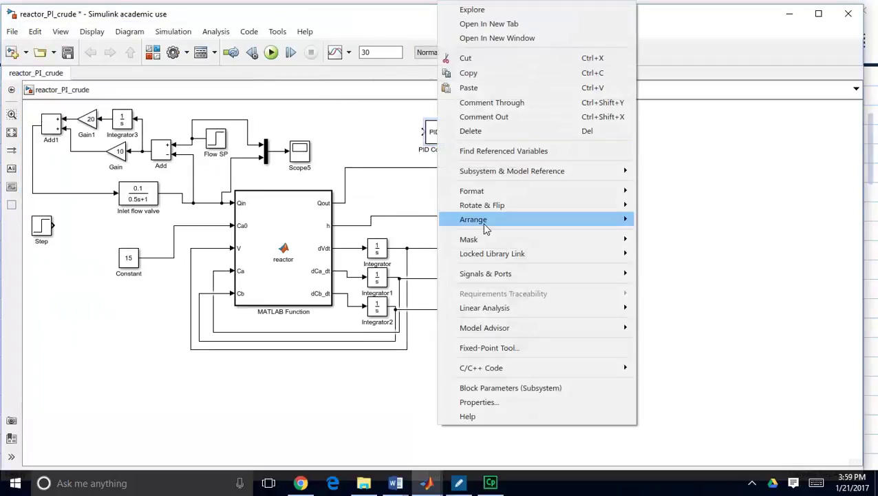
pyautogui.moveTo(495, 314)
pyautogui.moveTo(493, 206)
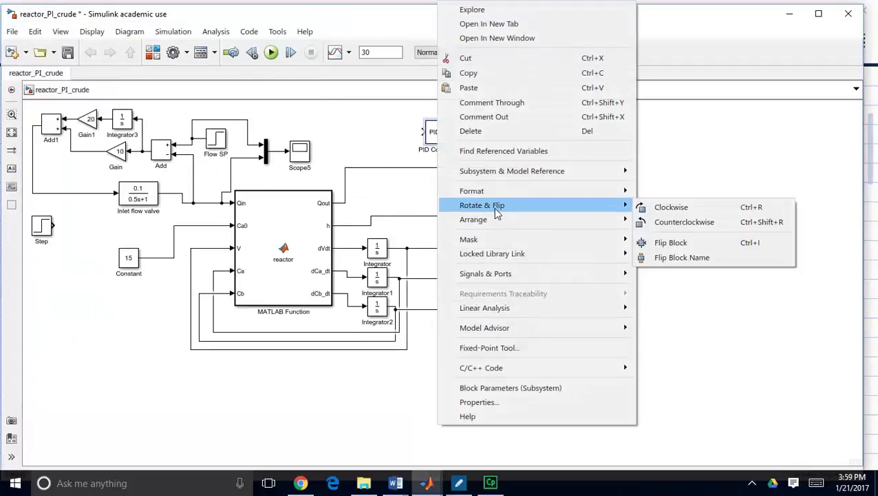
pyautogui.click(680, 242)
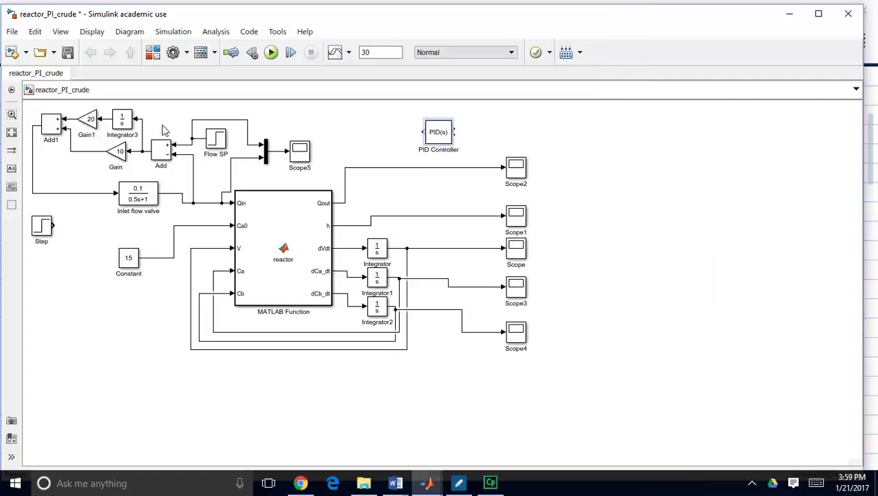
# Step: Replace the Gain, Gain1, Integrator3 and Add1 blocks with the PID Controller, wired between Add and Inlet flow valve
pyautogui.moveTo(59, 167); pyautogui.dragTo(142, 121)
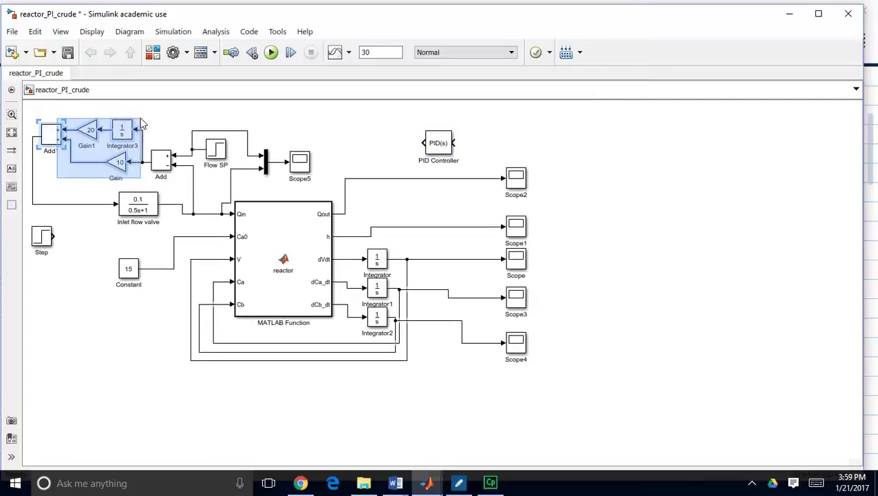
pyautogui.press('Delete')
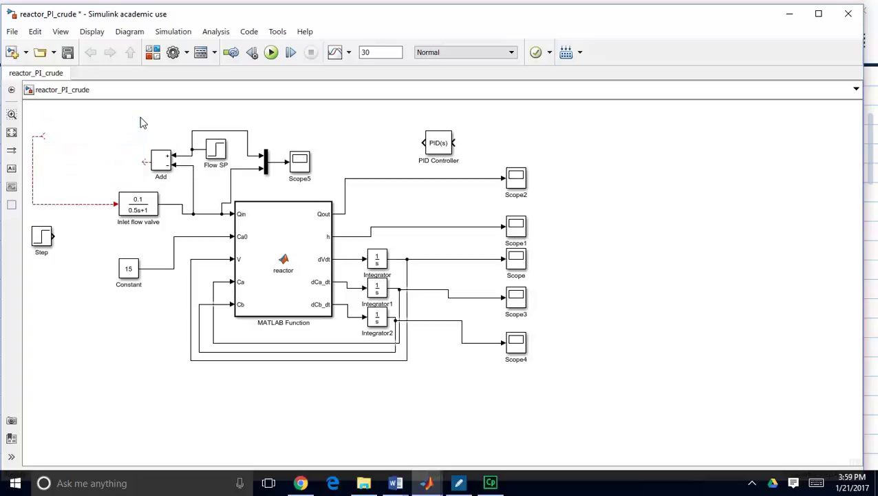
pyautogui.moveTo(442, 151); pyautogui.dragTo(105, 141)
pyautogui.click(75, 163)
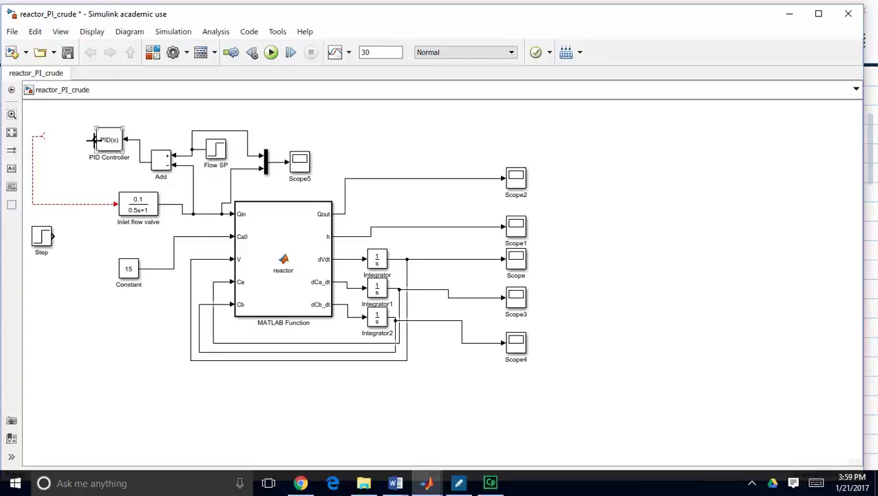
pyautogui.moveTo(94, 140); pyautogui.dragTo(41, 137)
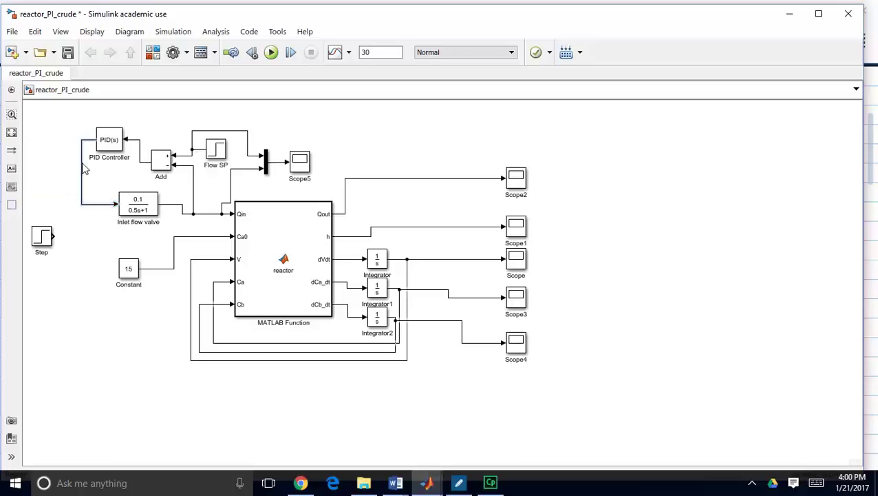
pyautogui.moveTo(81, 170); pyautogui.dragTo(76, 169)
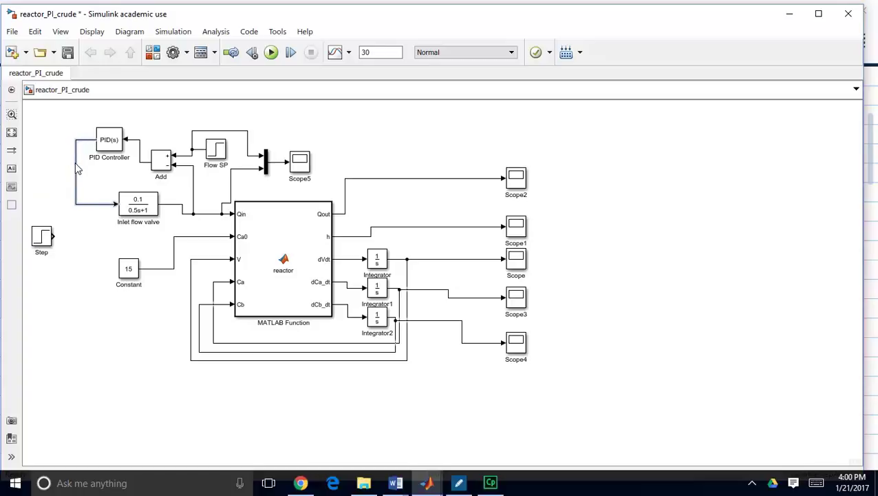
# Step: Open the PID Controller's block parameters, examine the proportional and integral gains and the compensator formula, and close the dialog
pyautogui.click(112, 142)
pyautogui.doubleClick(113, 142)
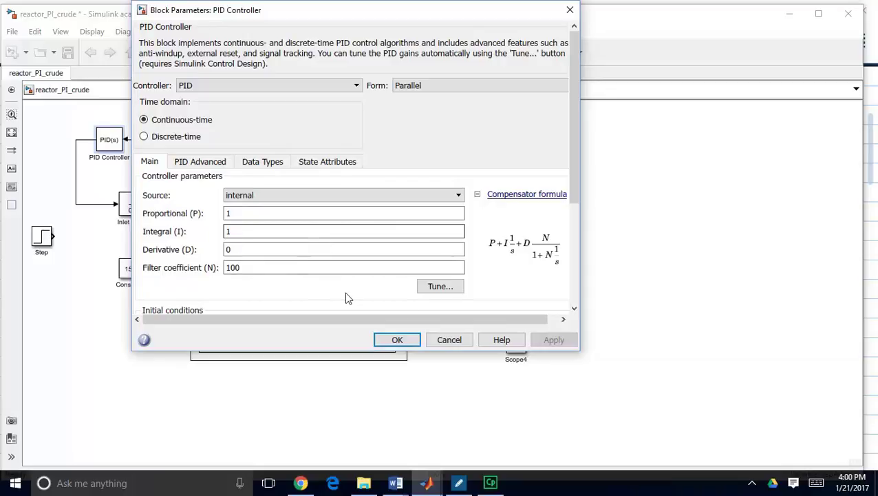
pyautogui.doubleClick(231, 214)
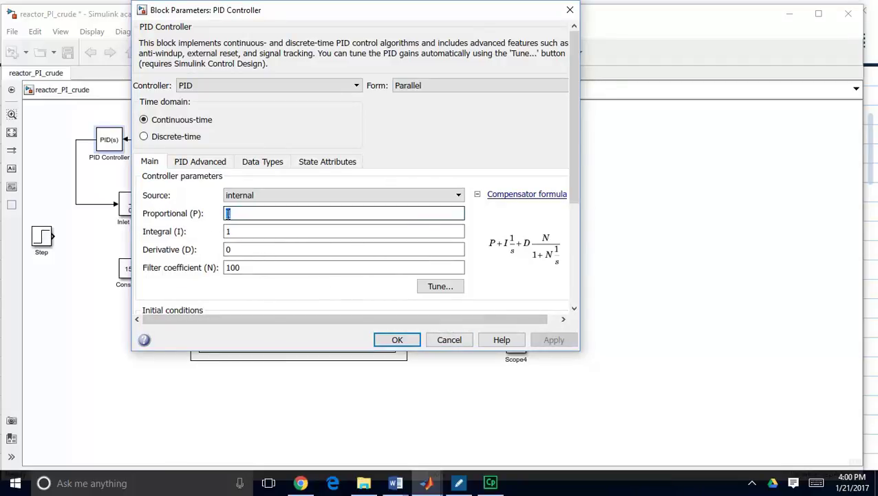
pyautogui.click(250, 232)
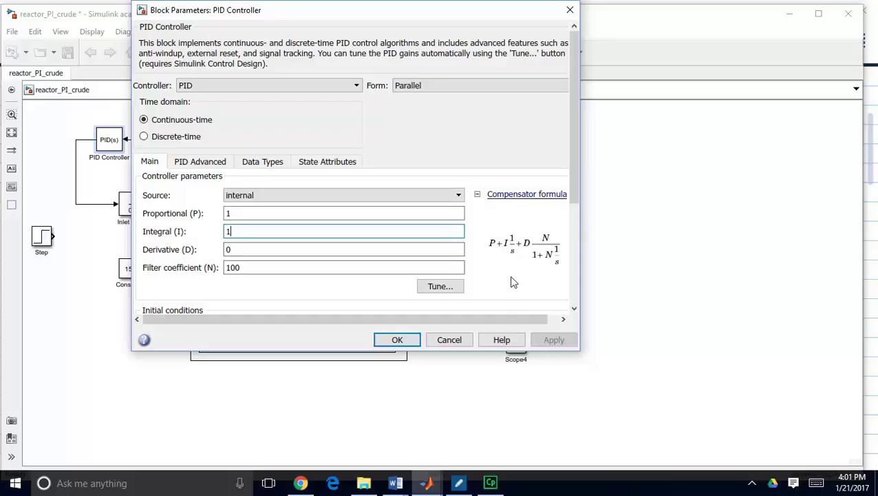
pyautogui.moveTo(496, 319); pyautogui.dragTo(516, 319)
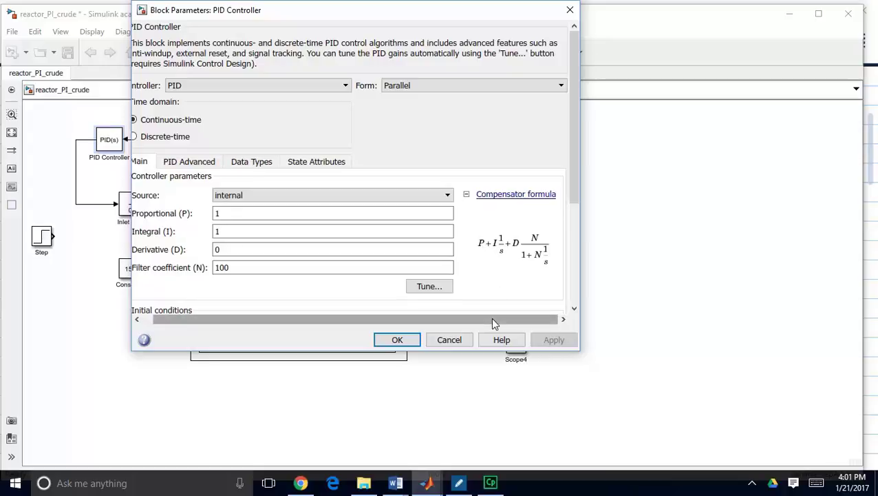
pyautogui.moveTo(493, 322); pyautogui.dragTo(457, 324)
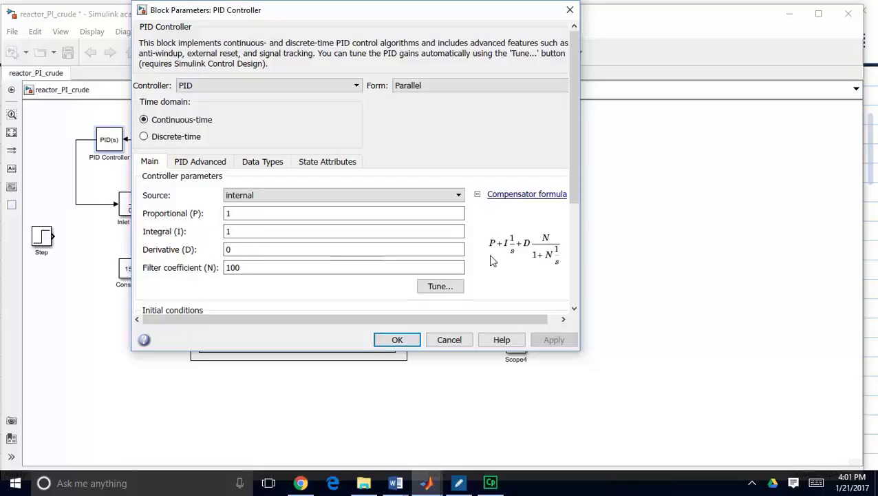
pyautogui.doubleClick(248, 231)
pyautogui.doubleClick(279, 214)
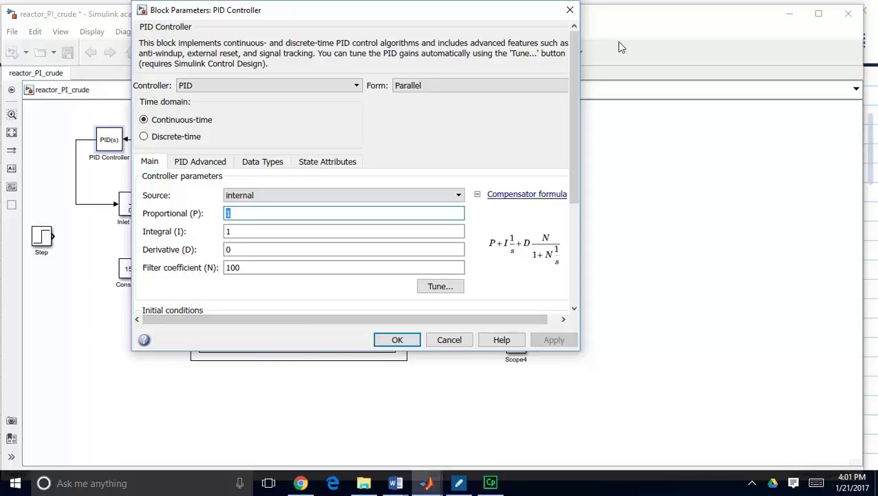
pyautogui.click(570, 10)
# Step: Examine the Inlet flow valve's transfer function in the model and open Internal Model Control.docx in Word
pyautogui.click(140, 207)
pyautogui.click(99, 233)
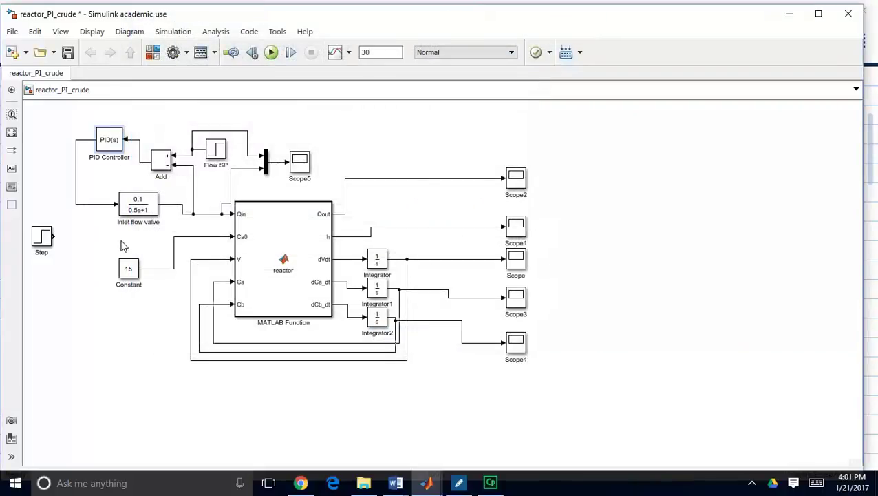
pyautogui.click(140, 206)
pyautogui.click(394, 481)
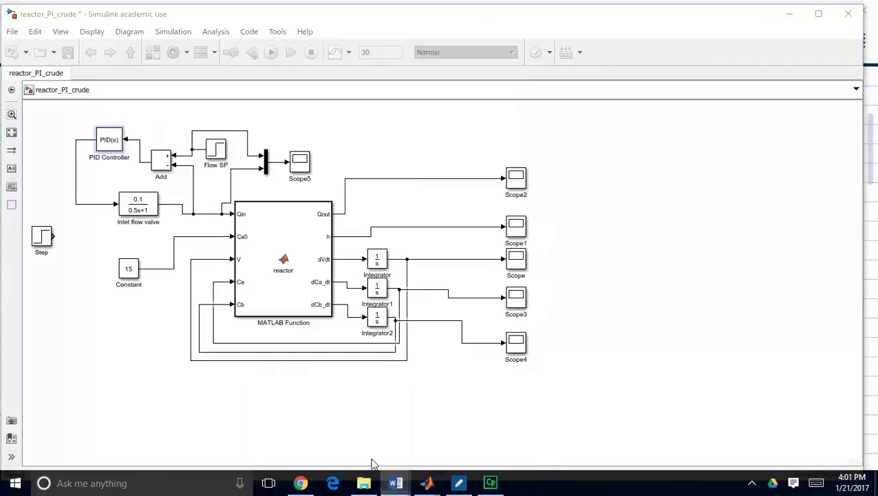
pyautogui.click(351, 441)
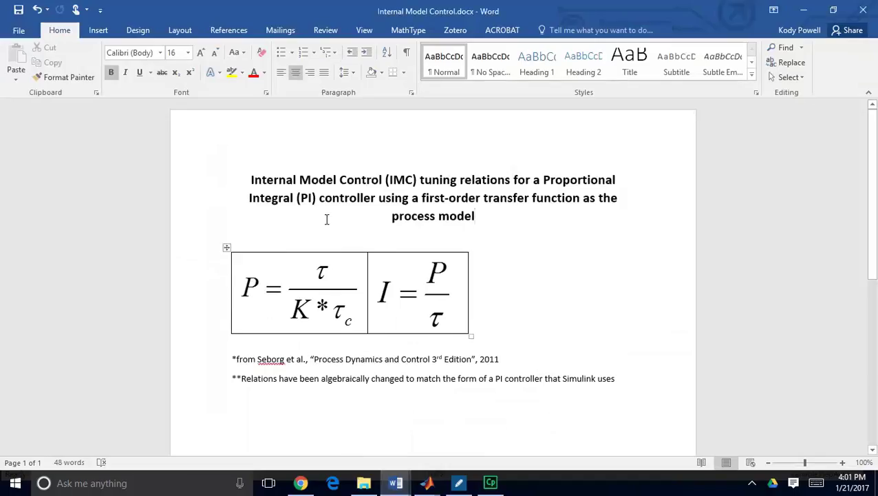
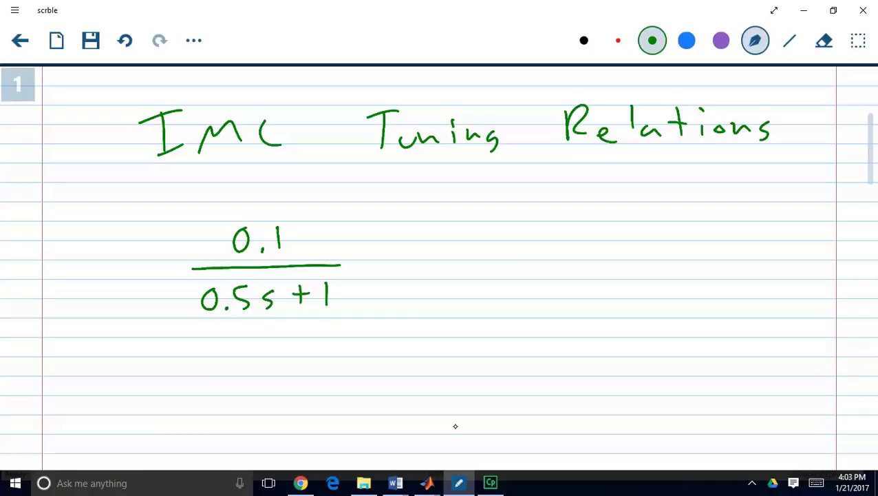
# Step: Circle the numerator 0.1 of the handwritten transfer function and label it "K process gain"
pyautogui.moveTo(283, 195)
pyautogui.mouseDown()
pyautogui.moveTo(298, 214)
pyautogui.moveTo(324, 204)
pyautogui.moveTo(362, 212)
pyautogui.mouseUp()
pyautogui.moveTo(413, 201)
pyautogui.mouseDown()
pyautogui.moveTo(491, 202)
pyautogui.moveTo(492, 216)
pyautogui.moveTo(441, 236)
pyautogui.moveTo(446, 243)
pyautogui.mouseUp()
pyautogui.moveTo(464, 228)
pyautogui.mouseDown()
pyautogui.moveTo(457, 235)
pyautogui.moveTo(473, 237)
pyautogui.mouseUp()
pyautogui.click(479, 223)
pyautogui.moveTo(479, 230); pyautogui.dragTo(506, 241)
# Step: Circle the 0.5 in the transfer function's denominator and label it "process time constant"
pyautogui.moveTo(243, 275)
pyautogui.mouseDown()
pyautogui.moveTo(227, 329)
pyautogui.moveTo(242, 276)
pyautogui.mouseUp()
pyautogui.moveTo(248, 328); pyautogui.dragTo(289, 363)
pyautogui.moveTo(307, 360); pyautogui.dragTo(308, 386)
pyautogui.click(332, 354)
pyautogui.moveTo(310, 364)
pyautogui.mouseDown()
pyautogui.moveTo(344, 349)
pyautogui.moveTo(409, 361)
pyautogui.mouseUp()
pyautogui.moveTo(446, 337); pyautogui.dragTo(445, 358)
pyautogui.moveTo(438, 348); pyautogui.dragTo(466, 354)
pyautogui.moveTo(474, 348); pyautogui.dragTo(509, 354)
pyautogui.moveTo(372, 388); pyautogui.dragTo(369, 405)
pyautogui.moveTo(389, 389); pyautogui.dragTo(420, 404)
pyautogui.moveTo(442, 375)
pyautogui.mouseDown()
pyautogui.moveTo(444, 400)
pyautogui.moveTo(458, 388)
pyautogui.mouseUp()
pyautogui.moveTo(461, 390)
pyautogui.mouseDown()
pyautogui.moveTo(464, 399)
pyautogui.moveTo(496, 394)
pyautogui.mouseUp()
pyautogui.moveTo(485, 387); pyautogui.dragTo(505, 382)
# Step: Handwrite the proportional gain relation P = τ / (K · τc) in the blank area below the transfer function notes
pyautogui.scroll(-5, 439, 262)
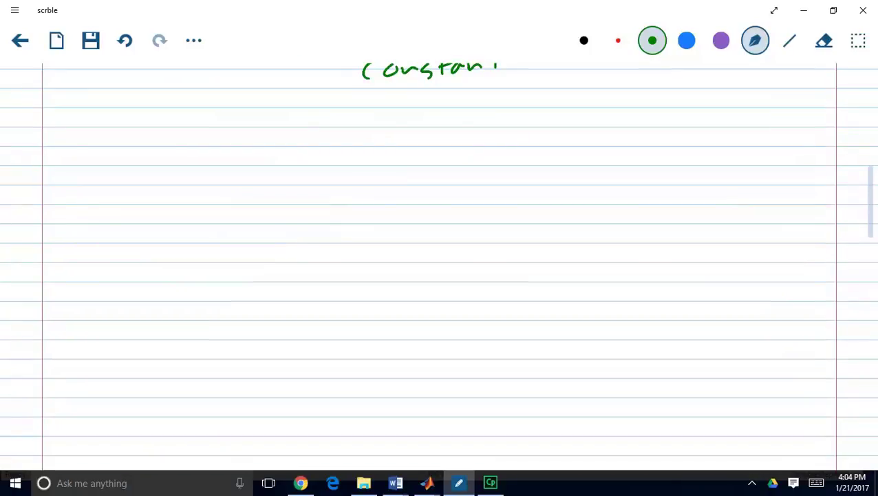
pyautogui.scroll(5, 439, 261)
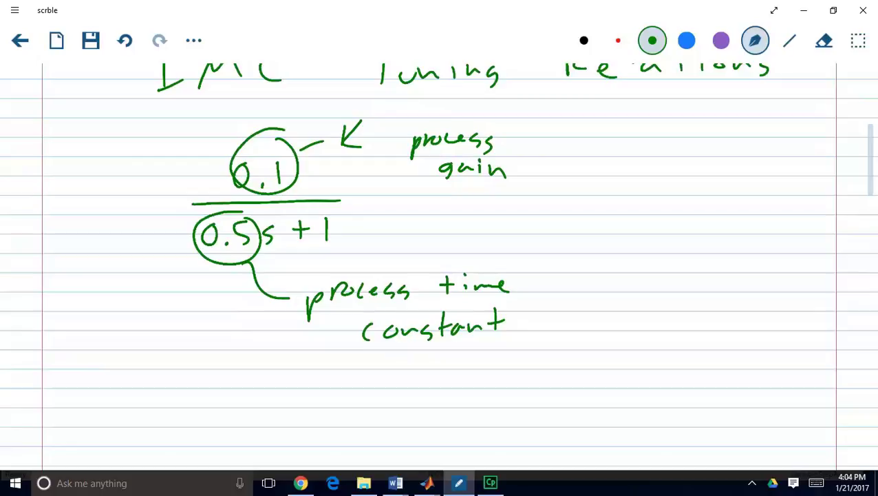
pyautogui.scroll(-3, 439, 262)
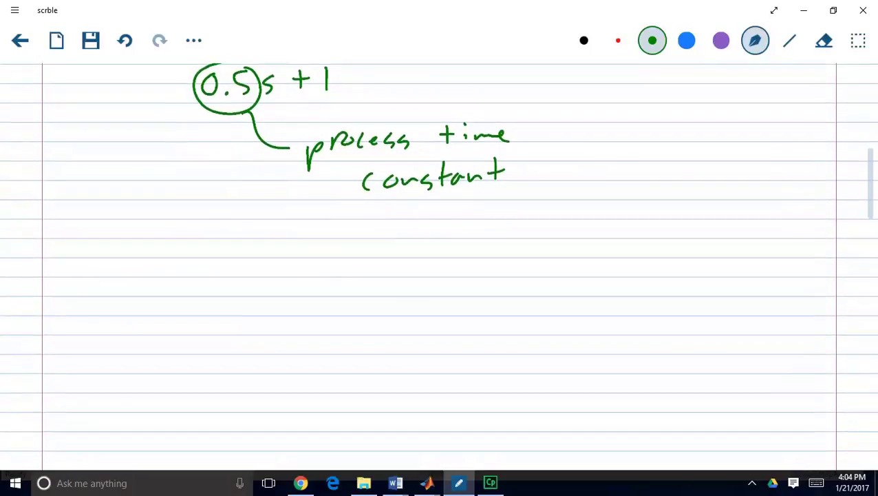
pyautogui.scroll(-6, 439, 265)
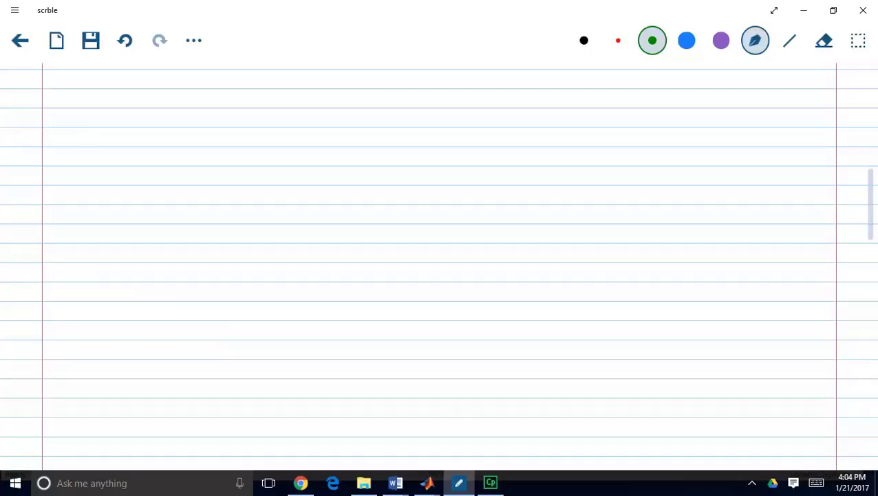
pyautogui.moveTo(100, 132); pyautogui.dragTo(104, 171)
pyautogui.moveTo(101, 132)
pyautogui.mouseDown()
pyautogui.moveTo(105, 170)
pyautogui.moveTo(107, 126)
pyautogui.moveTo(104, 147)
pyautogui.mouseUp()
pyautogui.moveTo(160, 138)
pyautogui.mouseDown()
pyautogui.moveTo(189, 143)
pyautogui.moveTo(185, 151)
pyautogui.mouseUp()
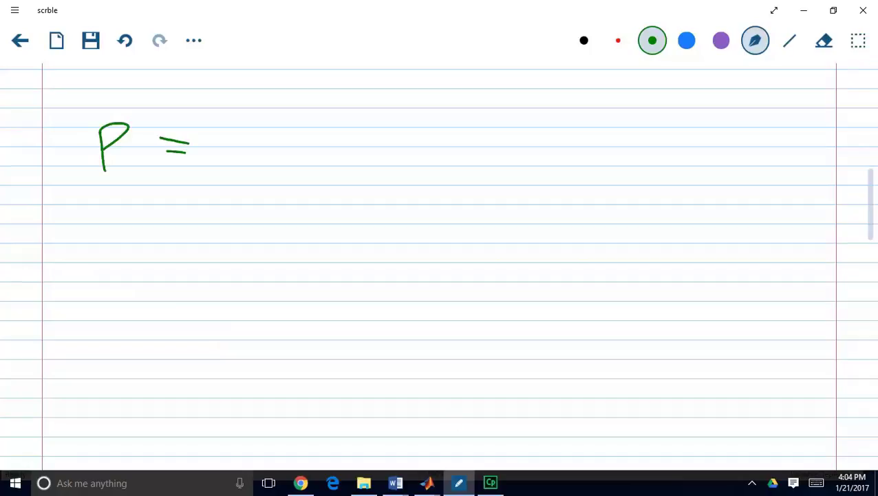
pyautogui.moveTo(269, 117)
pyautogui.mouseDown()
pyautogui.moveTo(287, 143)
pyautogui.moveTo(273, 115)
pyautogui.moveTo(289, 121)
pyautogui.mouseUp()
pyautogui.moveTo(208, 153); pyautogui.dragTo(362, 160)
pyautogui.moveTo(229, 166)
pyautogui.mouseDown()
pyautogui.moveTo(220, 206)
pyautogui.moveTo(256, 206)
pyautogui.moveTo(274, 184)
pyautogui.moveTo(319, 204)
pyautogui.moveTo(320, 176)
pyautogui.moveTo(348, 207)
pyautogui.mouseUp()
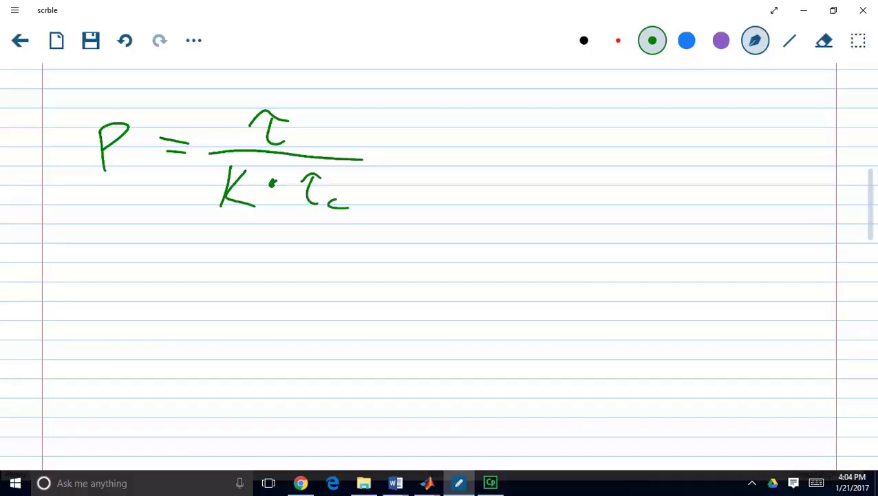
# Step: Annotate τ with 0.5 min, K with 10 and τc with 0.5 min, and write the result "= 10" beneath the equation
pyautogui.moveTo(331, 129)
pyautogui.mouseDown()
pyautogui.moveTo(393, 105)
pyautogui.moveTo(424, 104)
pyautogui.moveTo(433, 90)
pyautogui.moveTo(471, 96)
pyautogui.moveTo(465, 109)
pyautogui.mouseUp()
pyautogui.click(448, 107)
pyautogui.moveTo(511, 95)
pyautogui.mouseDown()
pyautogui.moveTo(505, 104)
pyautogui.moveTo(527, 106)
pyautogui.mouseUp()
pyautogui.moveTo(533, 104)
pyautogui.mouseDown()
pyautogui.moveTo(535, 114)
pyautogui.moveTo(562, 117)
pyautogui.mouseUp()
pyautogui.moveTo(241, 226)
pyautogui.mouseDown()
pyautogui.moveTo(292, 281)
pyautogui.moveTo(318, 267)
pyautogui.mouseUp()
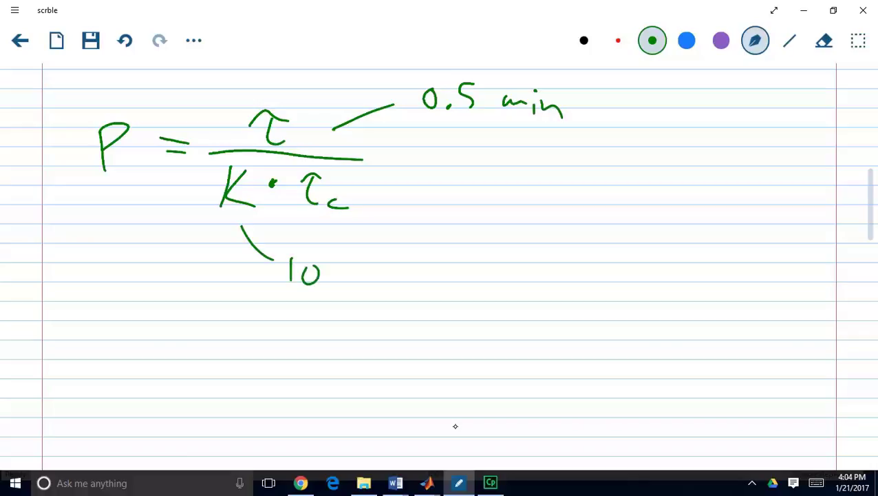
pyautogui.moveTo(301, 224)
pyautogui.mouseDown()
pyautogui.moveTo(373, 228)
pyautogui.moveTo(396, 258)
pyautogui.moveTo(431, 262)
pyautogui.mouseUp()
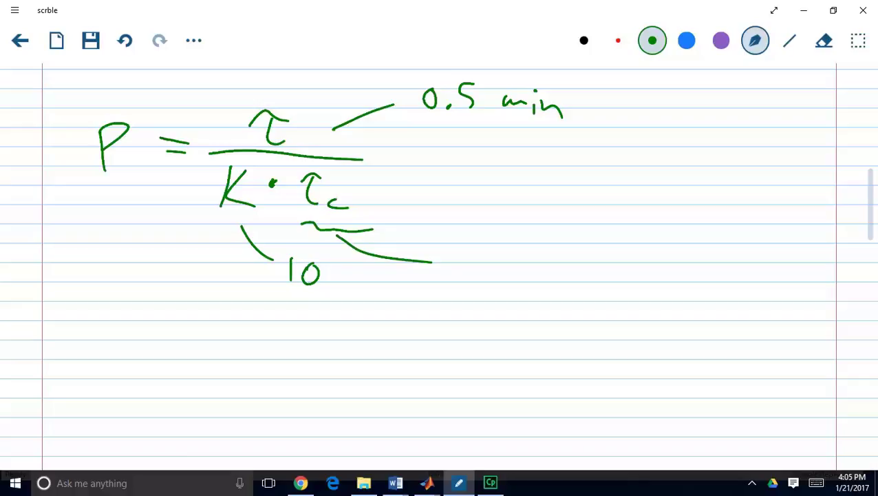
pyautogui.moveTo(464, 249)
pyautogui.mouseDown()
pyautogui.moveTo(495, 243)
pyautogui.moveTo(493, 266)
pyautogui.moveTo(582, 273)
pyautogui.mouseUp()
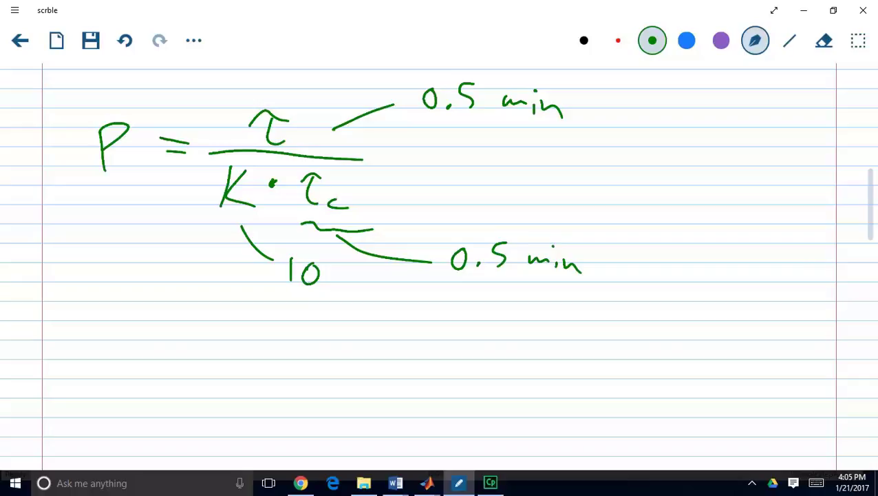
pyautogui.moveTo(160, 352)
pyautogui.mouseDown()
pyautogui.moveTo(187, 349)
pyautogui.moveTo(186, 359)
pyautogui.mouseUp()
pyautogui.moveTo(226, 338)
pyautogui.mouseDown()
pyautogui.moveTo(224, 367)
pyautogui.moveTo(257, 343)
pyautogui.mouseUp()
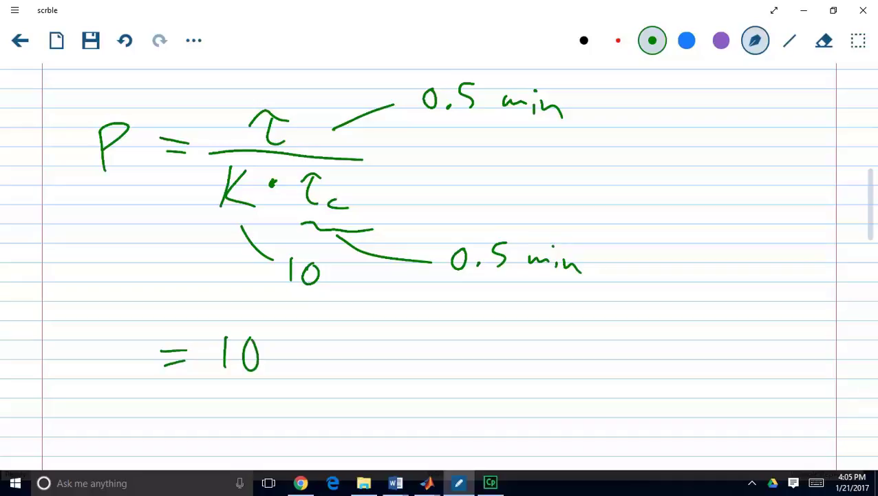
# Step: Switch to Word and look up the integral gain relation in Internal Model Control.docx
pyautogui.moveTo(396, 482)
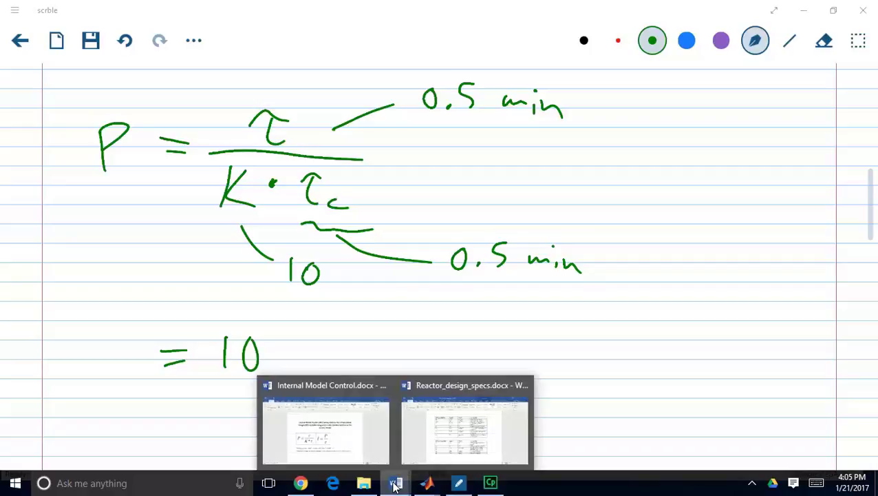
pyautogui.click(358, 435)
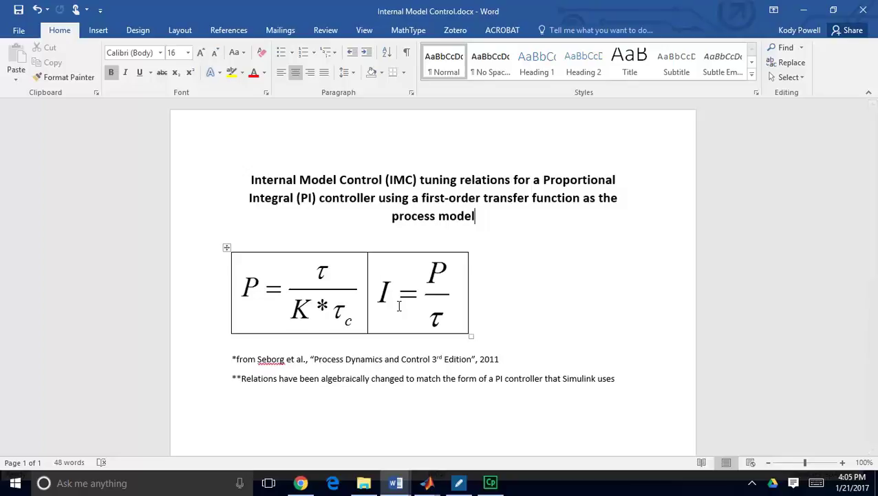
pyautogui.click(461, 485)
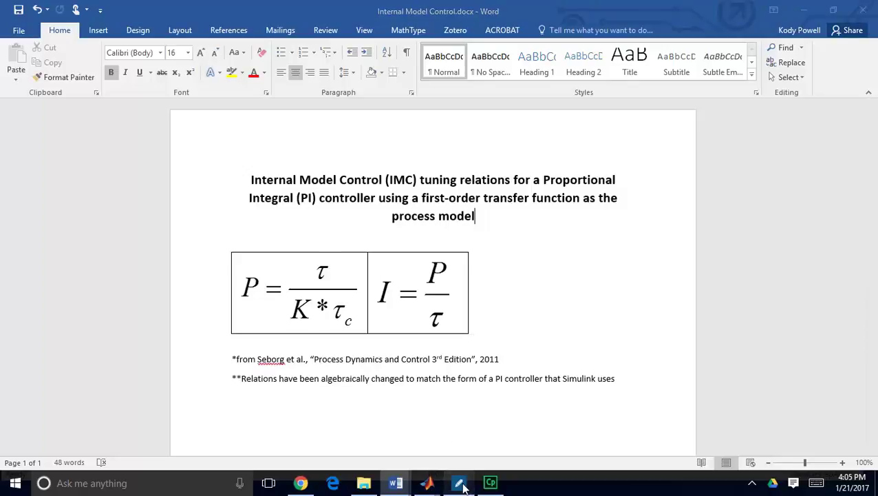
# Step: In the scrble notes, handwrite the integral gain relation I = P / τ in the blank area below the "= 10" result
pyautogui.scroll(-3, 513, 399)
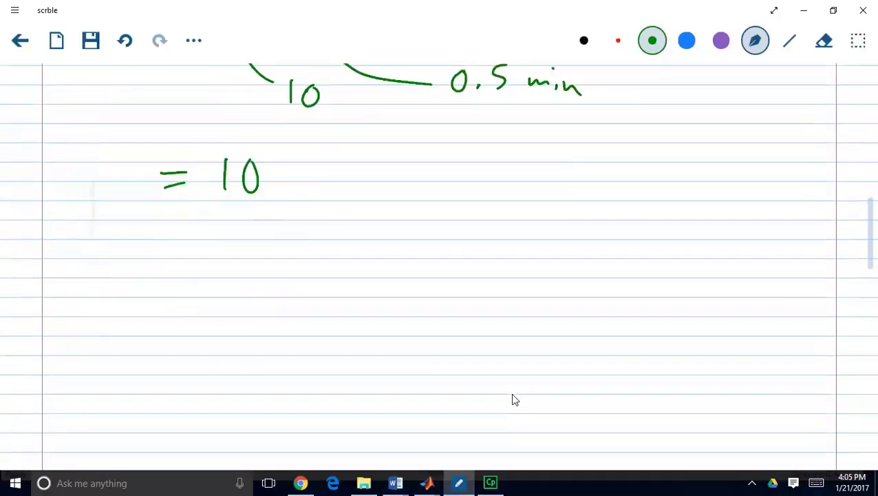
pyautogui.scroll(-1, 513, 400)
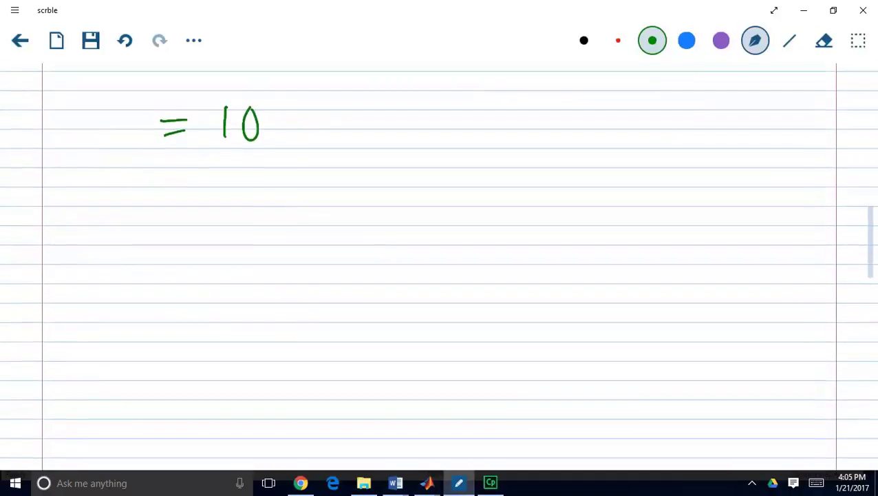
pyautogui.scroll(-1, 513, 394)
pyautogui.moveTo(131, 168); pyautogui.dragTo(131, 201)
pyautogui.moveTo(114, 175); pyautogui.dragTo(147, 170)
pyautogui.moveTo(117, 202); pyautogui.dragTo(195, 177)
pyautogui.moveTo(180, 187); pyautogui.dragTo(201, 183)
pyautogui.moveTo(262, 156)
pyautogui.mouseDown()
pyautogui.moveTo(262, 180)
pyautogui.moveTo(265, 169)
pyautogui.mouseUp()
pyautogui.moveTo(245, 198)
pyautogui.mouseDown()
pyautogui.moveTo(289, 192)
pyautogui.moveTo(267, 229)
pyautogui.moveTo(285, 209)
pyautogui.mouseUp()
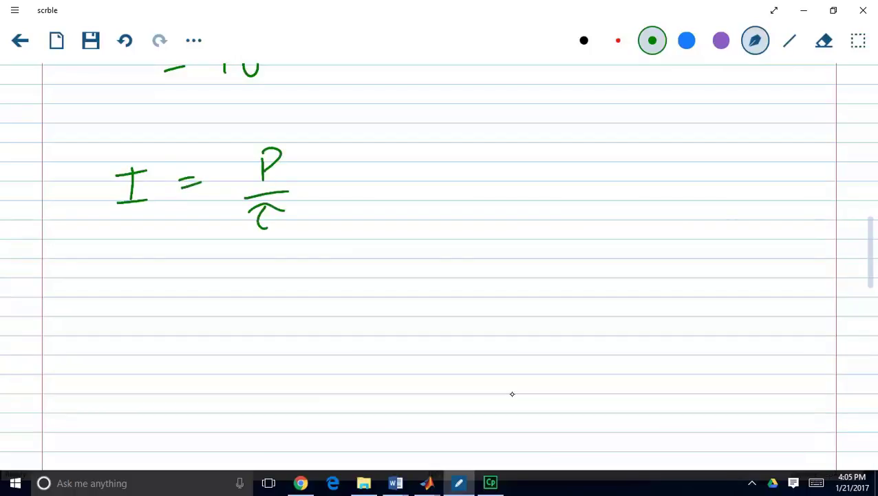
# Step: Extend the handwritten integral gain equation with the substituted values 10 / 0.5 and the result "= 20"
pyautogui.moveTo(326, 177); pyautogui.dragTo(344, 178)
pyautogui.moveTo(330, 189); pyautogui.dragTo(354, 187)
pyautogui.moveTo(438, 144); pyautogui.dragTo(438, 163)
pyautogui.moveTo(460, 146)
pyautogui.mouseDown()
pyautogui.moveTo(453, 157)
pyautogui.moveTo(462, 146)
pyautogui.mouseUp()
pyautogui.moveTo(423, 180)
pyautogui.mouseDown()
pyautogui.moveTo(484, 184)
pyautogui.moveTo(430, 202)
pyautogui.moveTo(460, 201)
pyautogui.moveTo(464, 223)
pyautogui.mouseUp()
pyautogui.click(449, 219)
pyautogui.moveTo(520, 183)
pyautogui.mouseDown()
pyautogui.moveTo(541, 181)
pyautogui.moveTo(544, 190)
pyautogui.mouseUp()
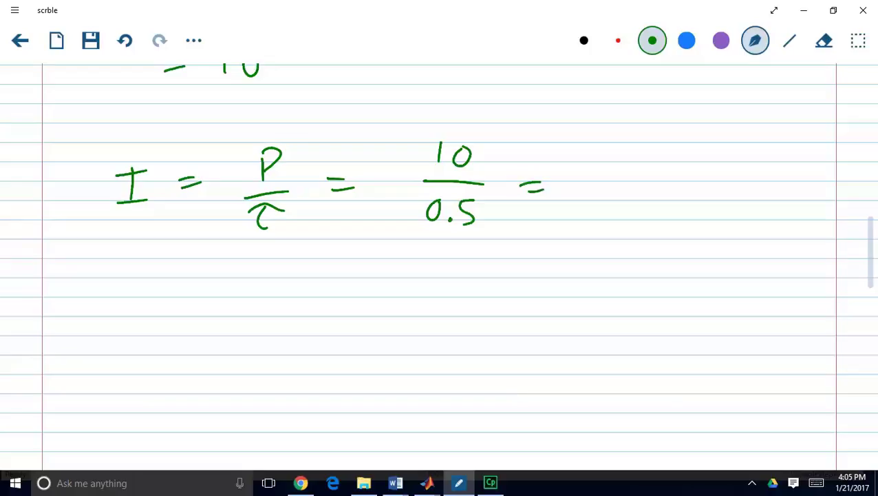
pyautogui.moveTo(595, 172)
pyautogui.mouseDown()
pyautogui.moveTo(607, 166)
pyautogui.moveTo(614, 193)
pyautogui.mouseUp()
pyautogui.moveTo(647, 170); pyautogui.dragTo(646, 173)
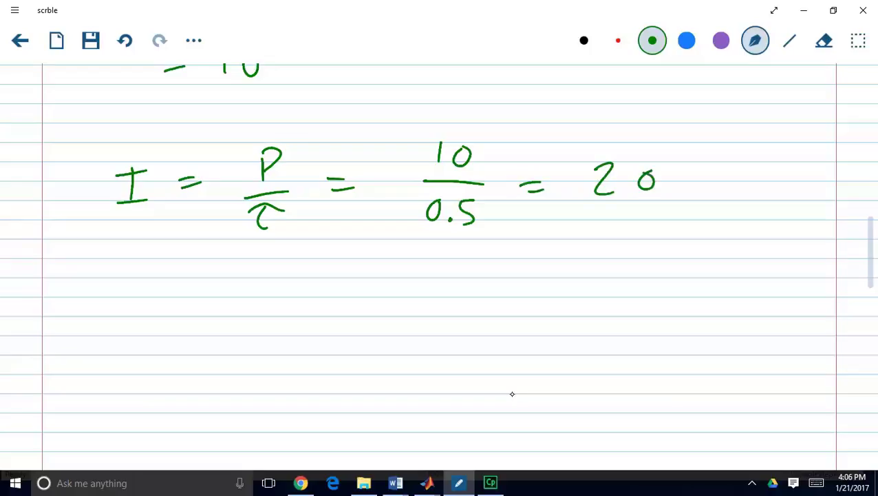
# Step: Handwrite the summary "P = 10, I = 20" below the integral gain calculation
pyautogui.moveTo(125, 297)
pyautogui.mouseDown()
pyautogui.moveTo(127, 339)
pyautogui.moveTo(130, 315)
pyautogui.moveTo(187, 303)
pyautogui.moveTo(190, 313)
pyautogui.mouseUp()
pyautogui.moveTo(223, 295)
pyautogui.mouseDown()
pyautogui.moveTo(221, 318)
pyautogui.moveTo(241, 301)
pyautogui.mouseUp()
pyautogui.moveTo(309, 320); pyautogui.dragTo(297, 330)
pyautogui.moveTo(390, 288)
pyautogui.mouseDown()
pyautogui.moveTo(390, 320)
pyautogui.moveTo(404, 286)
pyautogui.mouseUp()
pyautogui.moveTo(376, 320); pyautogui.dragTo(439, 306)
pyautogui.moveTo(418, 320)
pyautogui.mouseDown()
pyautogui.moveTo(475, 319)
pyautogui.moveTo(493, 305)
pyautogui.mouseUp()
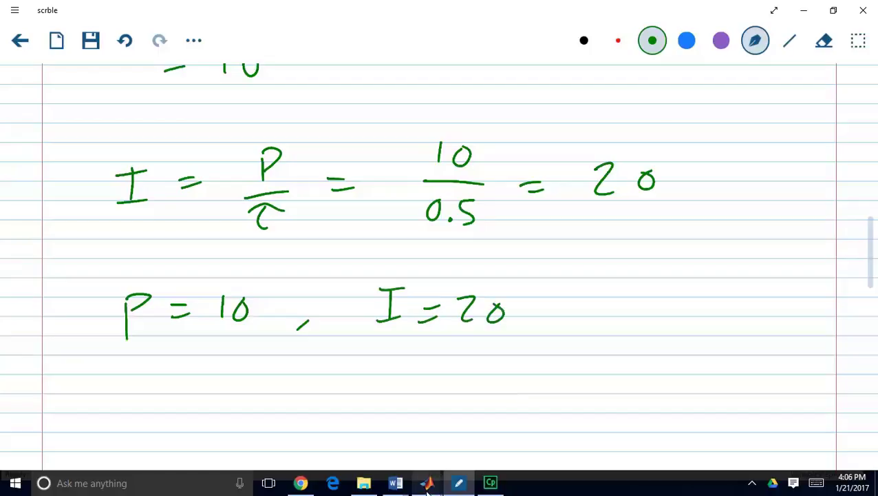
# Step: Switch to the reactor_PI_crude Simulink model and set the PID Controller's proportional gain to 10 and integral gain to 20
pyautogui.moveTo(426, 481)
pyautogui.click(567, 435)
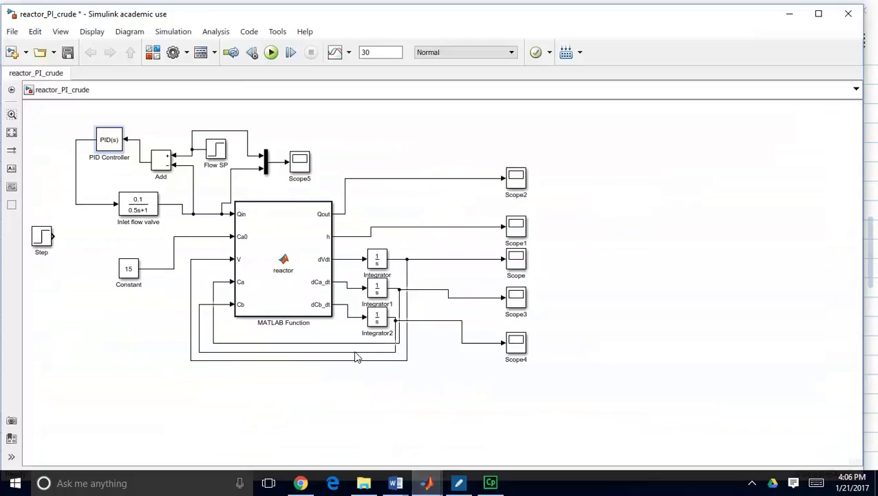
pyautogui.doubleClick(109, 140)
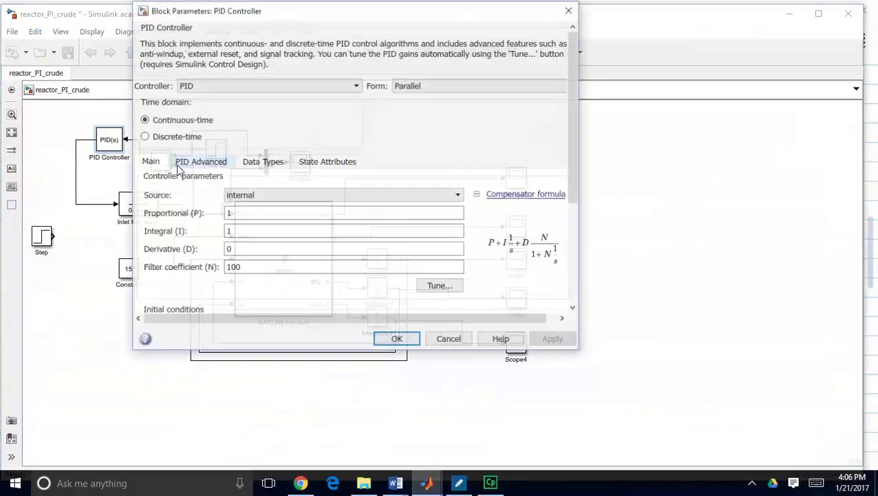
pyautogui.doubleClick(241, 214)
pyautogui.write('10')
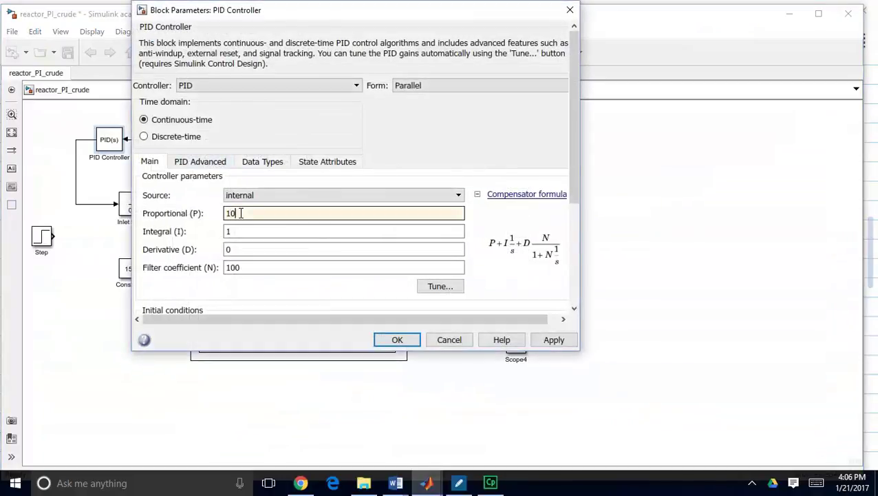
pyautogui.doubleClick(242, 231)
pyautogui.write('20')
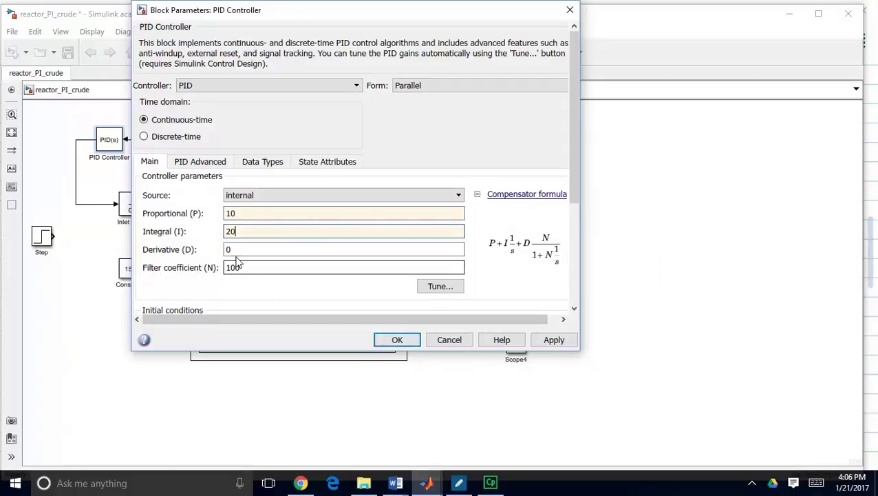
pyautogui.click(198, 161)
pyautogui.click(150, 161)
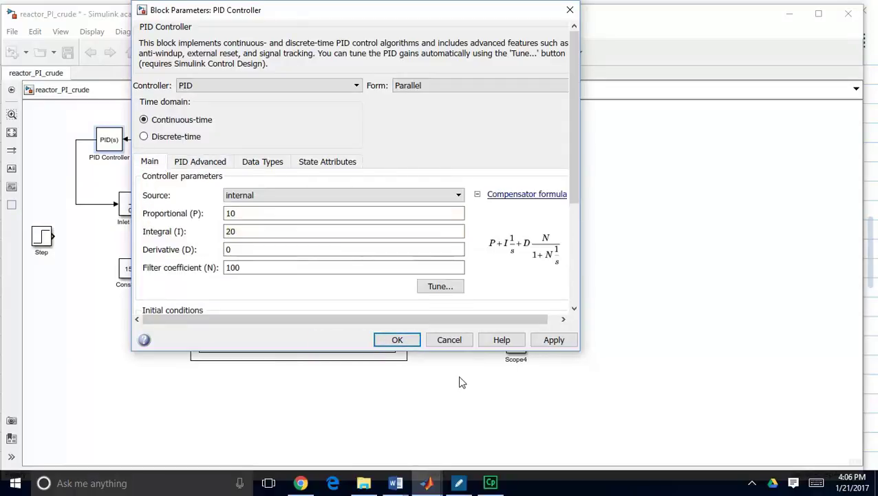
pyautogui.click(397, 339)
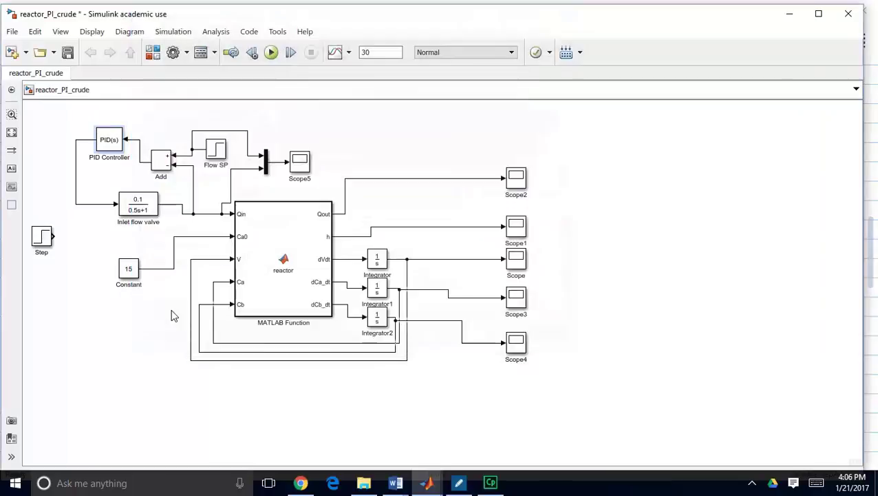
# Step: Review the initial and final values of the Flow SP step block
pyautogui.doubleClick(214, 150)
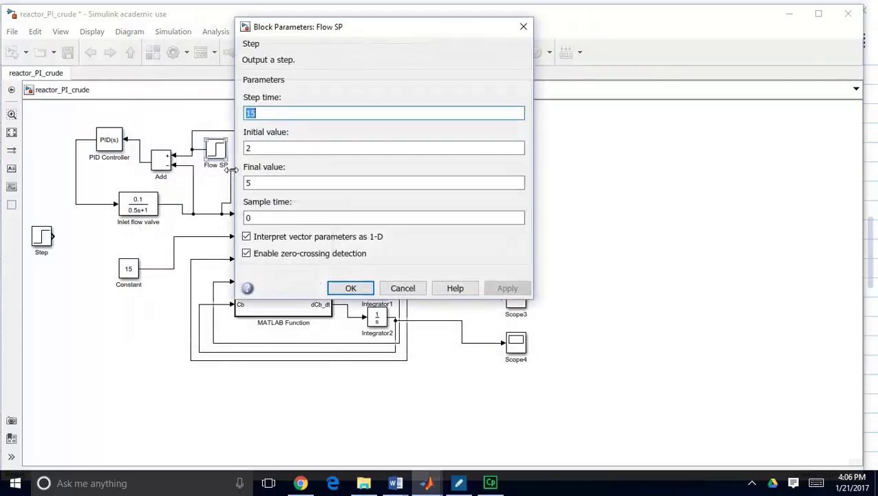
pyautogui.doubleClick(267, 147)
pyautogui.click(272, 147)
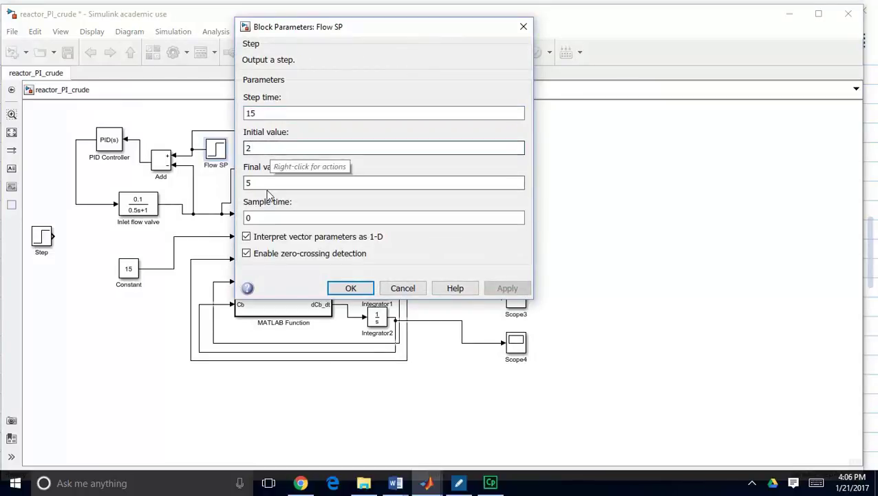
pyautogui.click(349, 288)
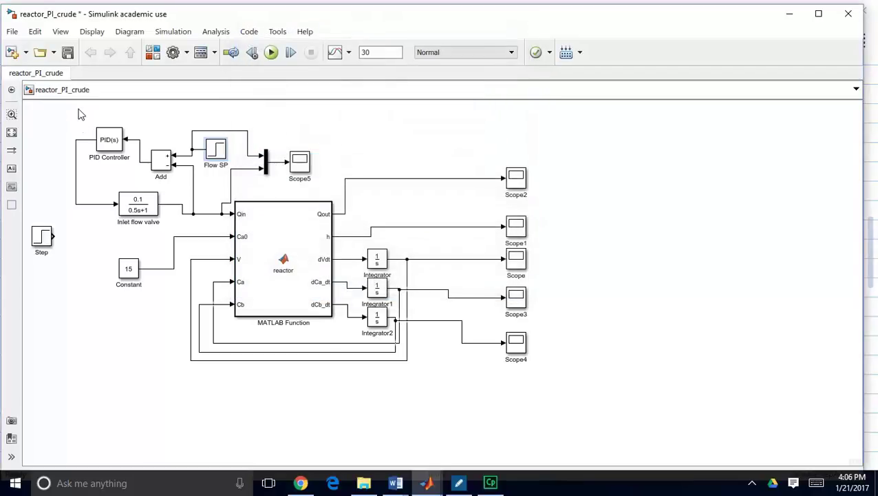
# Step: Save and simulate the model, and examine the flow response against its setpoint in Scope5
pyautogui.click(68, 54)
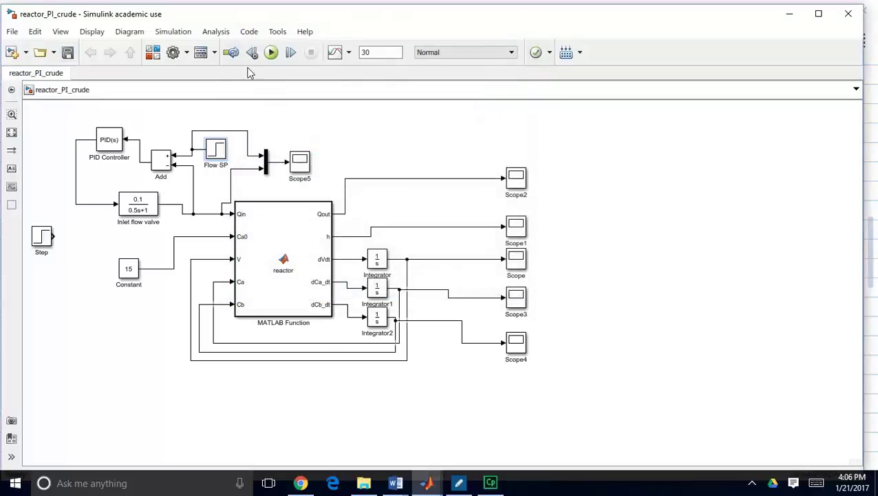
pyautogui.click(270, 53)
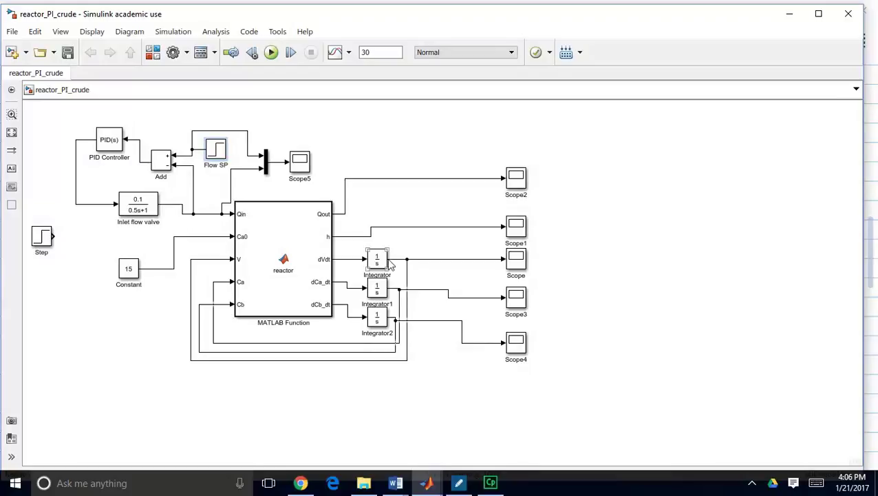
pyautogui.click(299, 160)
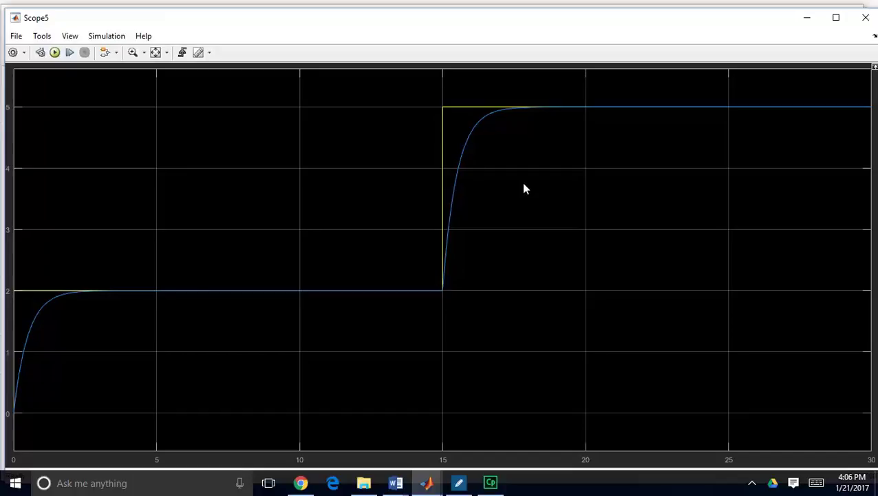
pyautogui.click(855, 24)
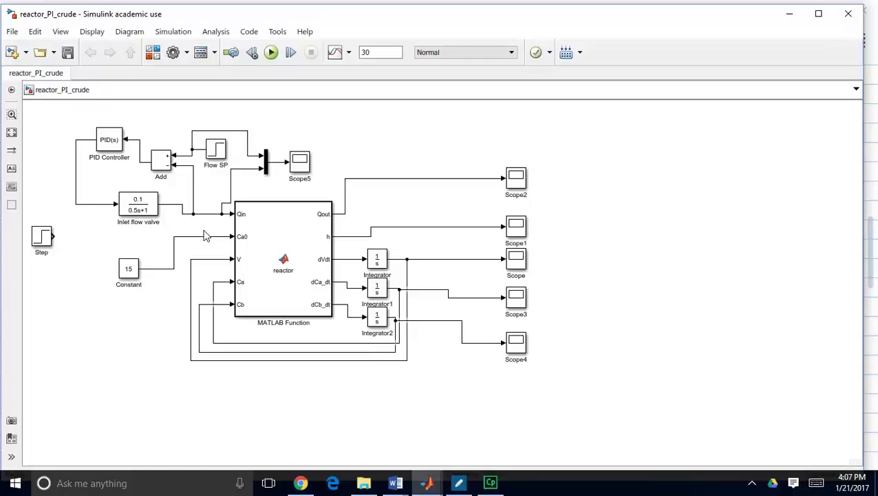
# Step: Switch to Reactor_design_specs.docx in Word and check the allowed range of the reactor's inlet flow
pyautogui.click(429, 435)
pyautogui.moveTo(396, 481)
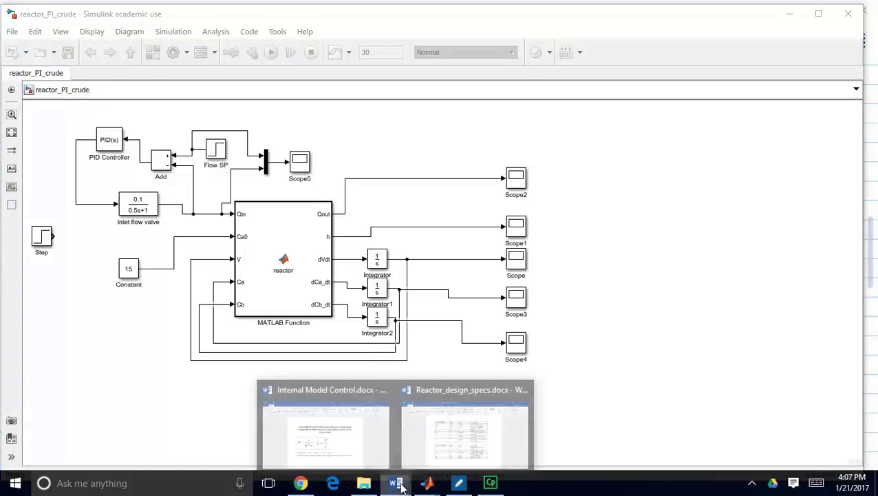
pyautogui.click(432, 435)
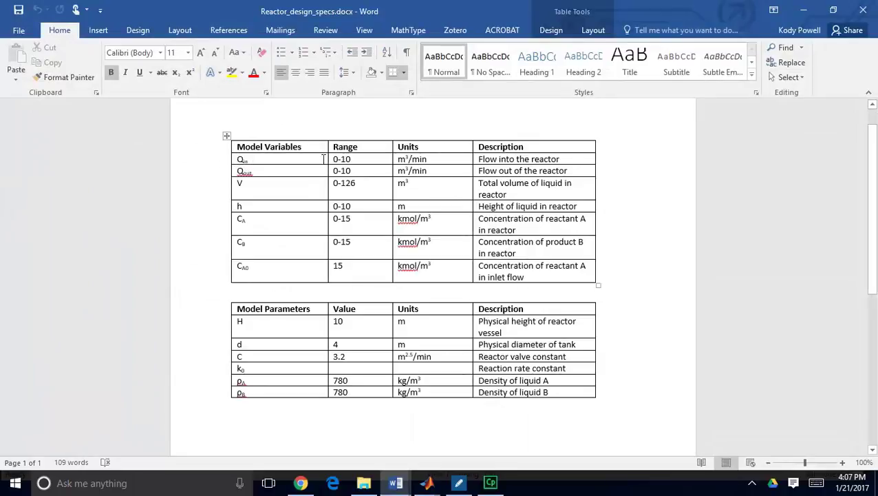
pyautogui.click(361, 158)
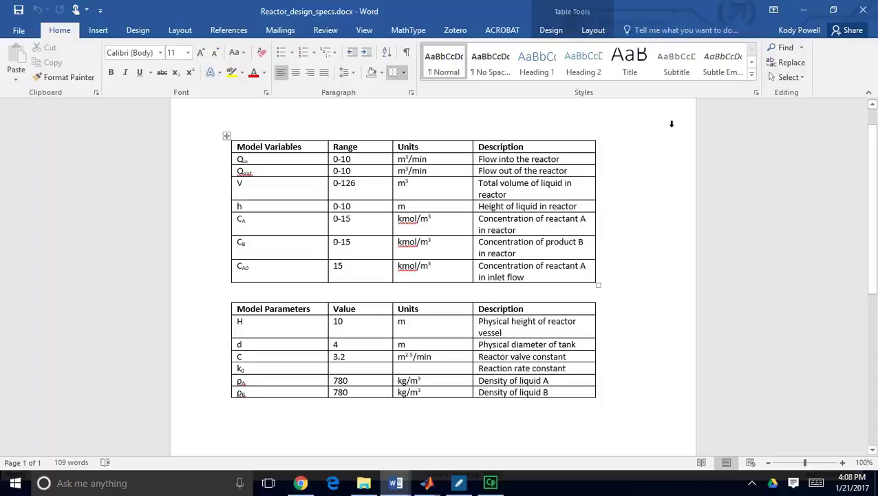
pyautogui.click(805, 12)
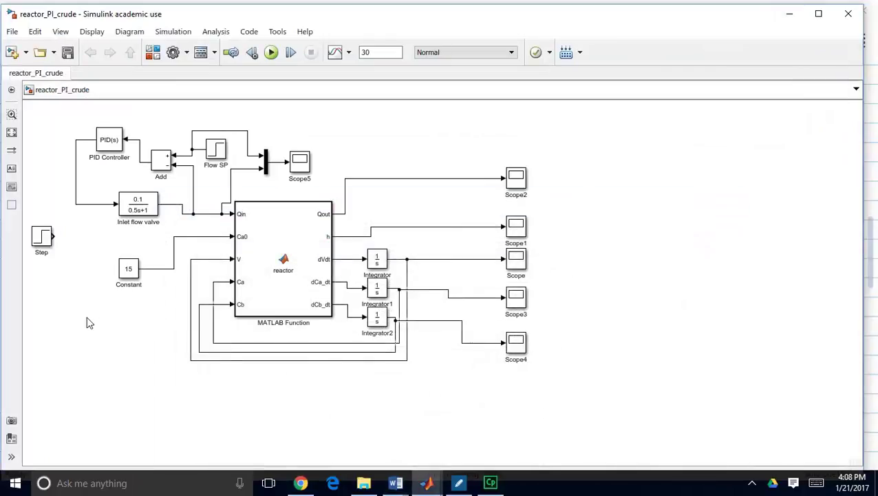
# Step: In the Simulink model, limit the PID Controller's output with an upper saturation limit of 100 and a lower limit of 0
pyautogui.click(87, 320)
pyautogui.click(111, 141)
pyautogui.doubleClick(112, 141)
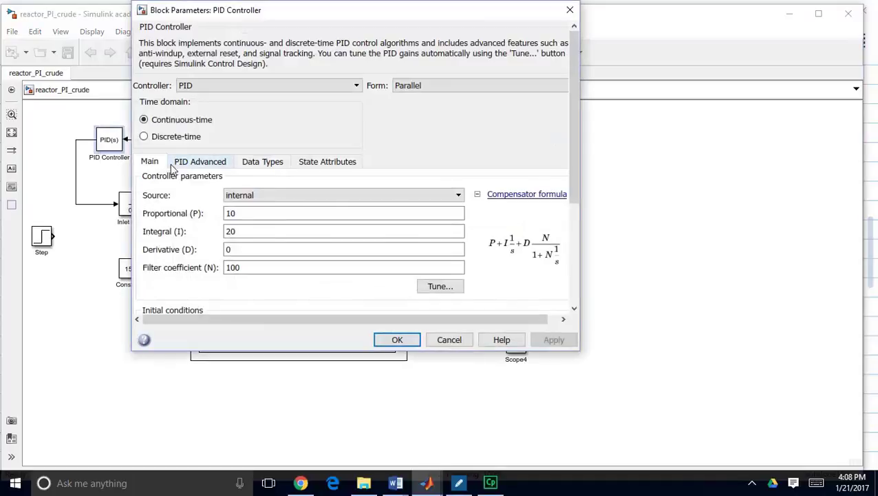
pyautogui.click(196, 161)
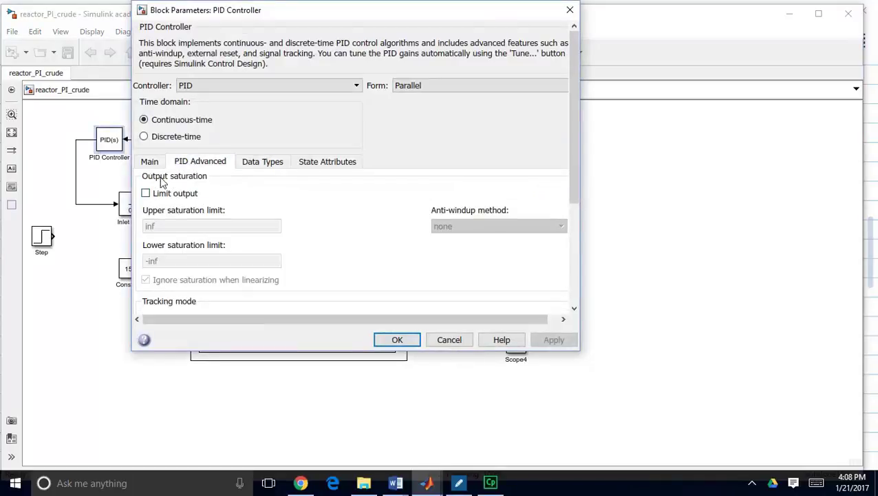
pyautogui.click(147, 194)
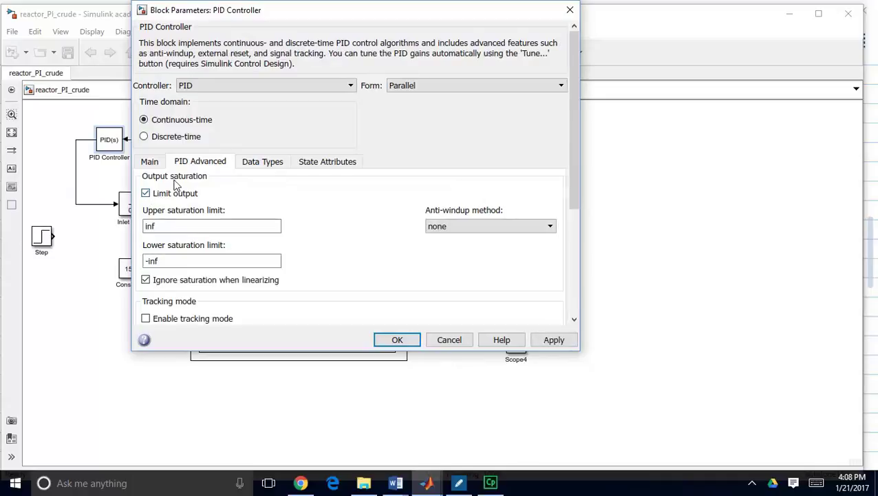
pyautogui.doubleClick(166, 226)
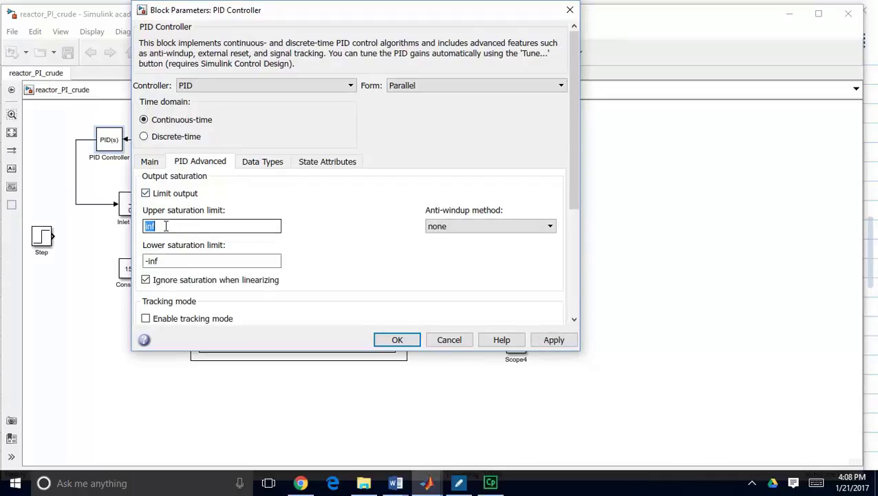
pyautogui.write('100')
pyautogui.doubleClick(166, 261)
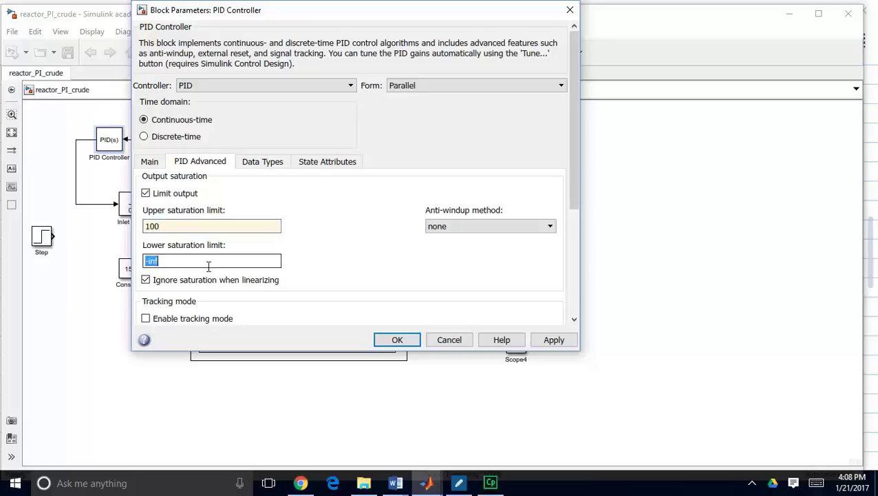
pyautogui.write('0')
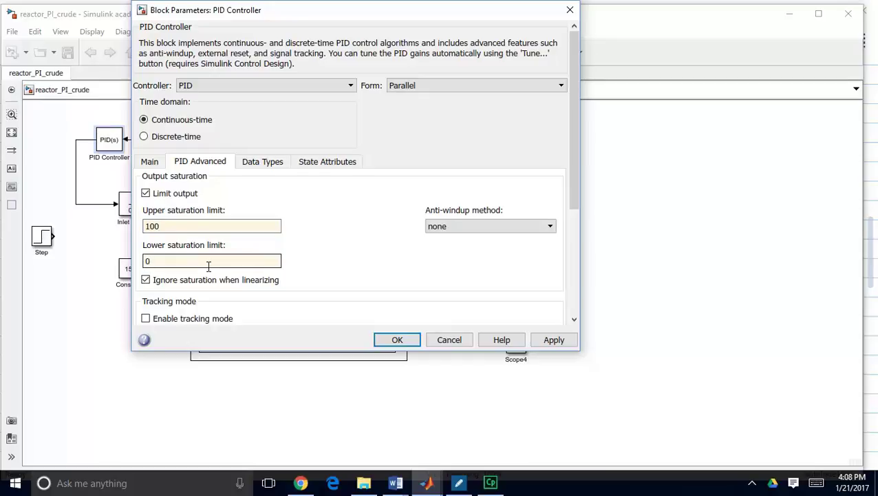
pyautogui.doubleClick(165, 226)
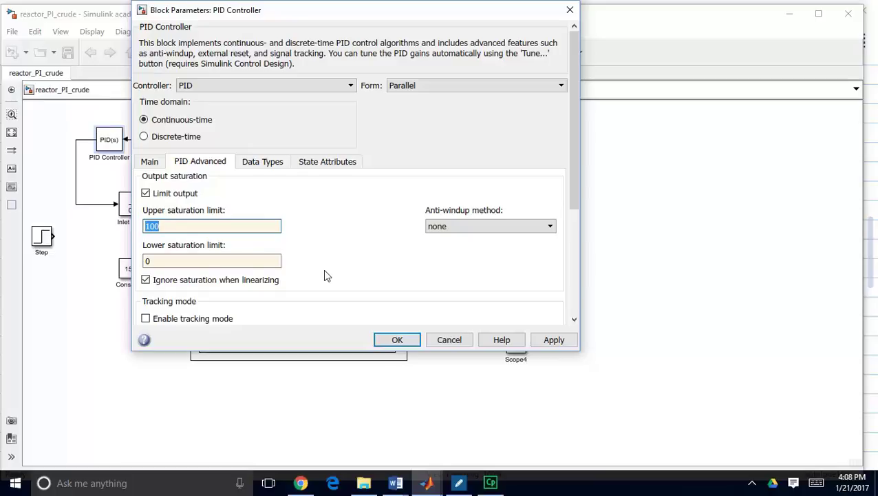
pyautogui.click(398, 339)
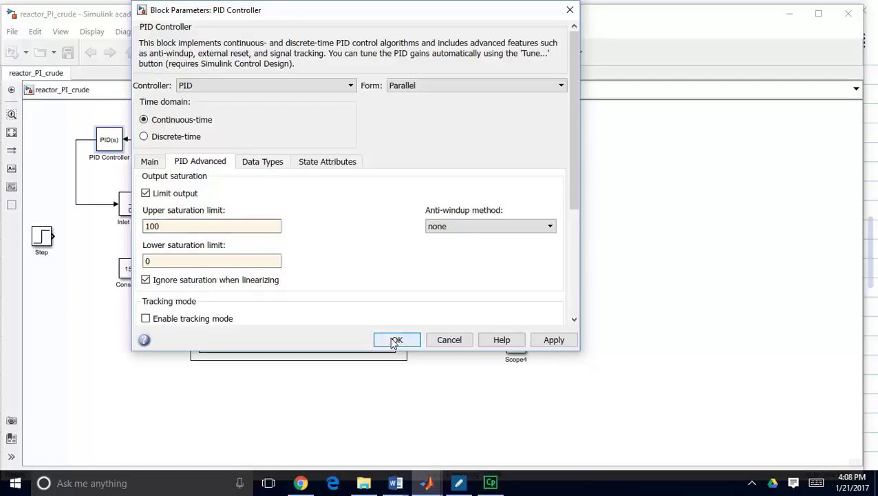
# Step: Set the Flow SP step block's initial value to 15 and its final value to 2
pyautogui.doubleClick(215, 150)
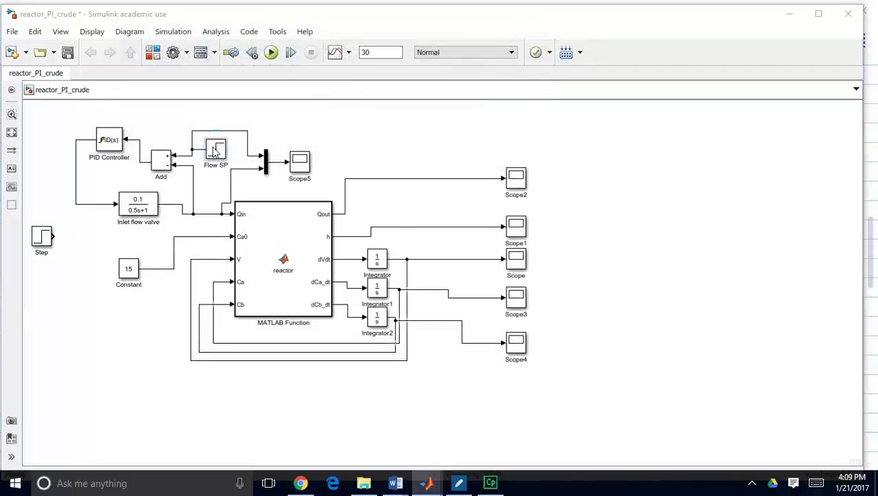
pyautogui.doubleClick(262, 149)
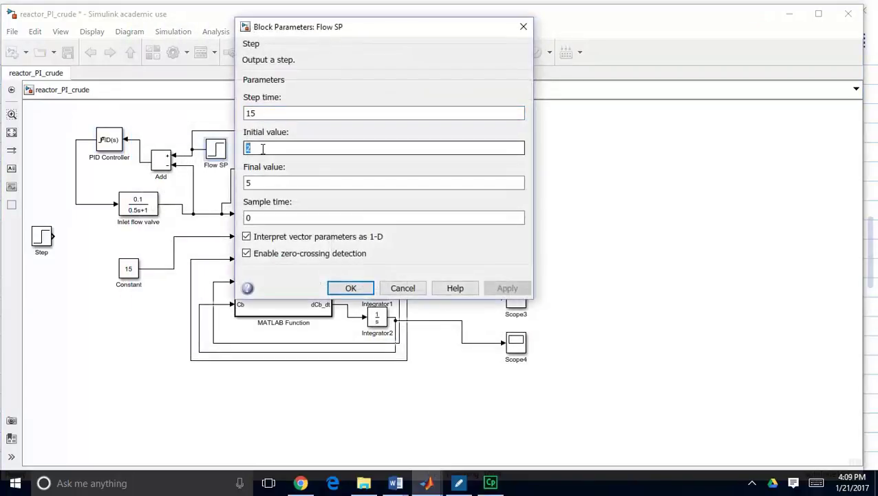
pyautogui.write('15')
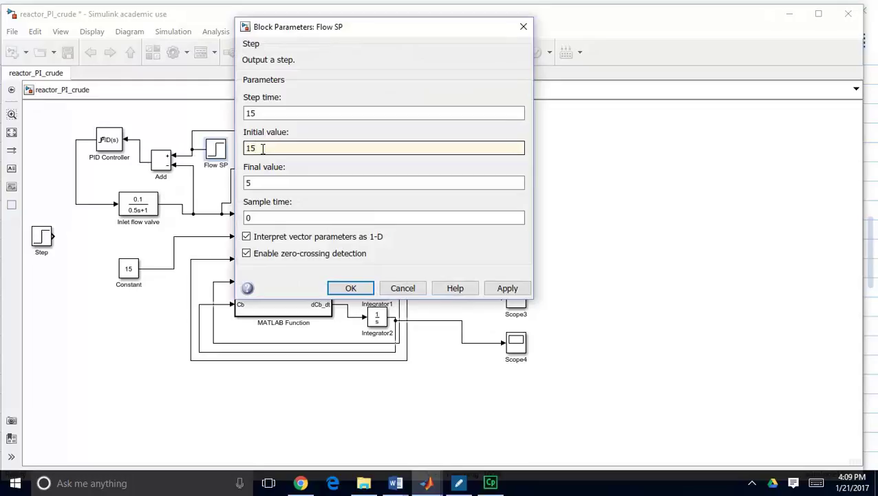
pyautogui.doubleClick(263, 183)
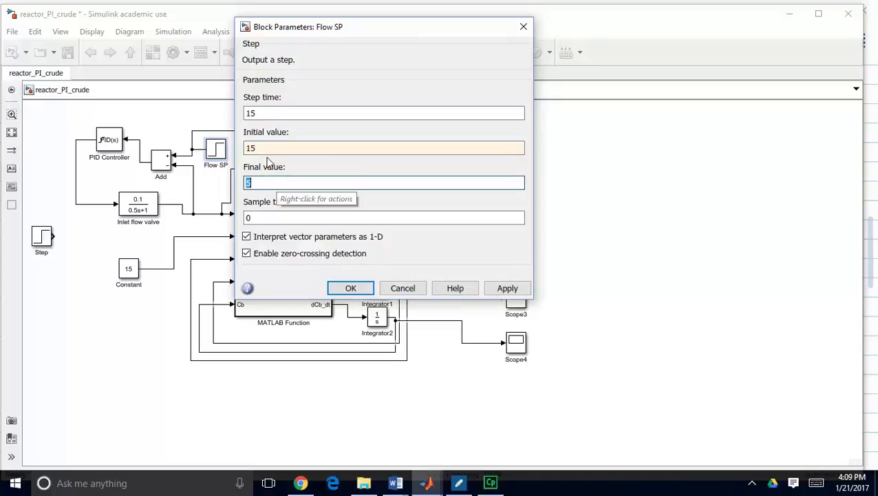
pyautogui.doubleClick(267, 116)
pyautogui.click(276, 114)
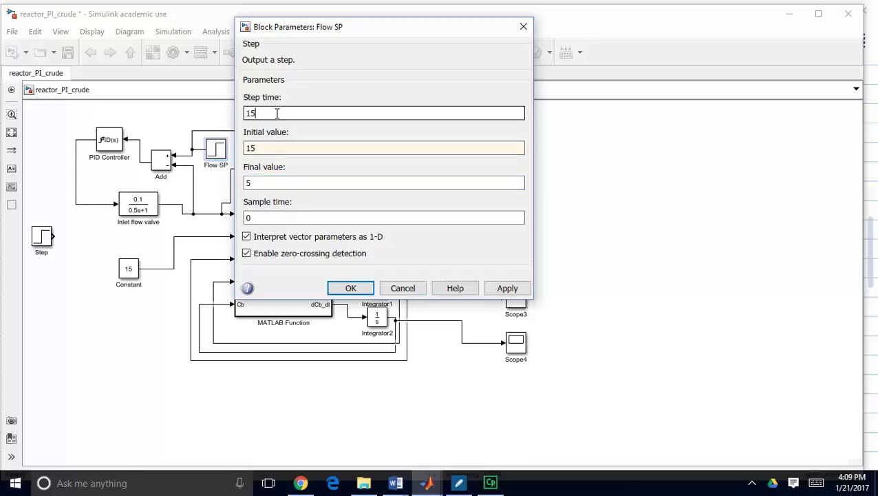
pyautogui.doubleClick(266, 148)
pyautogui.click(265, 148)
pyautogui.doubleClick(262, 182)
pyautogui.write('2')
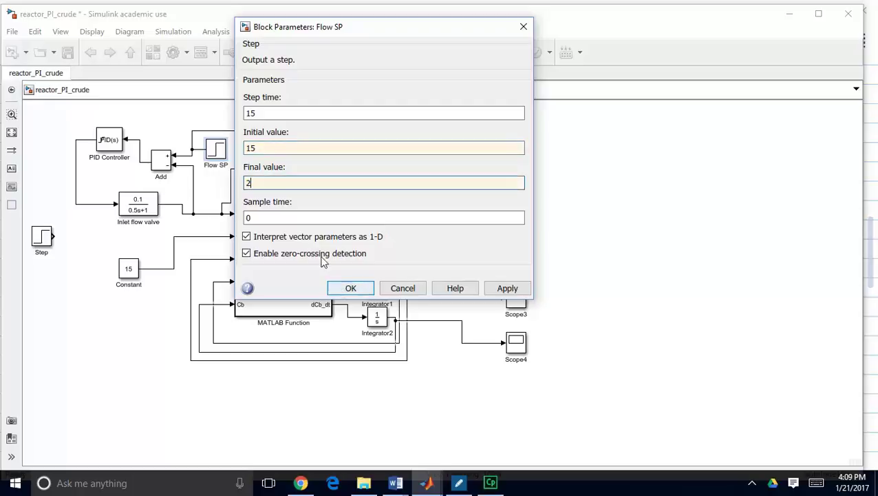
pyautogui.click(250, 148)
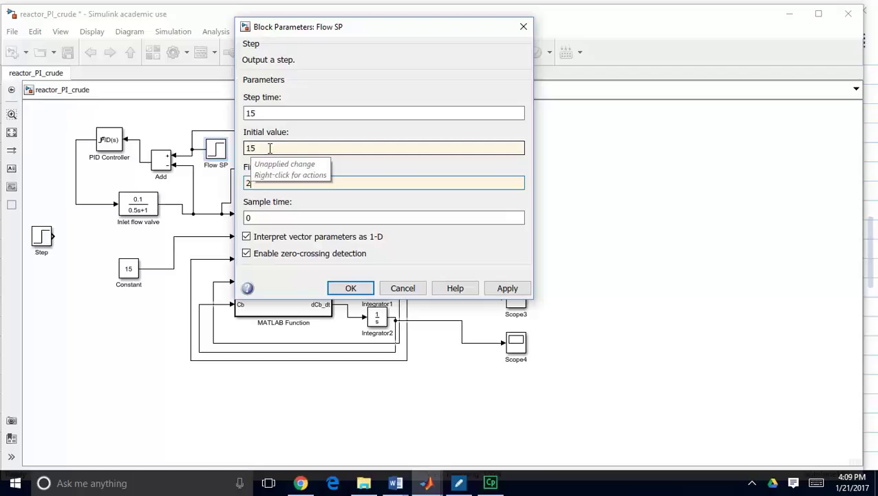
pyautogui.click(258, 182)
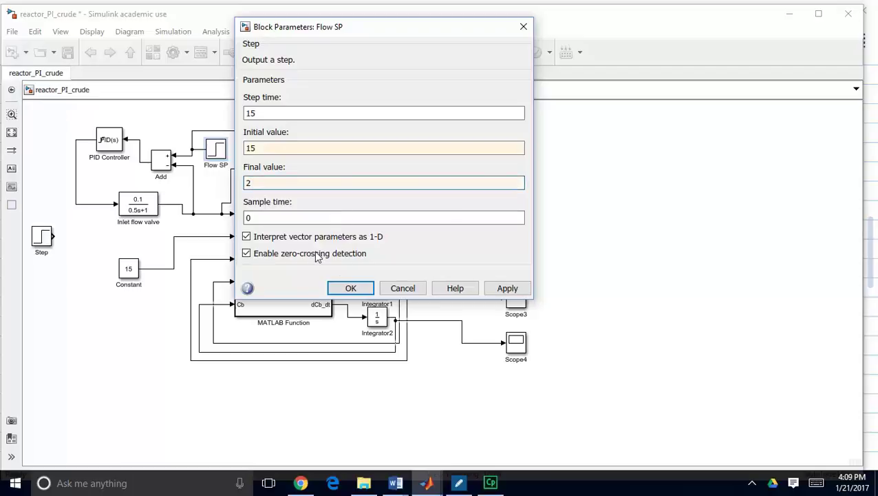
pyautogui.click(351, 288)
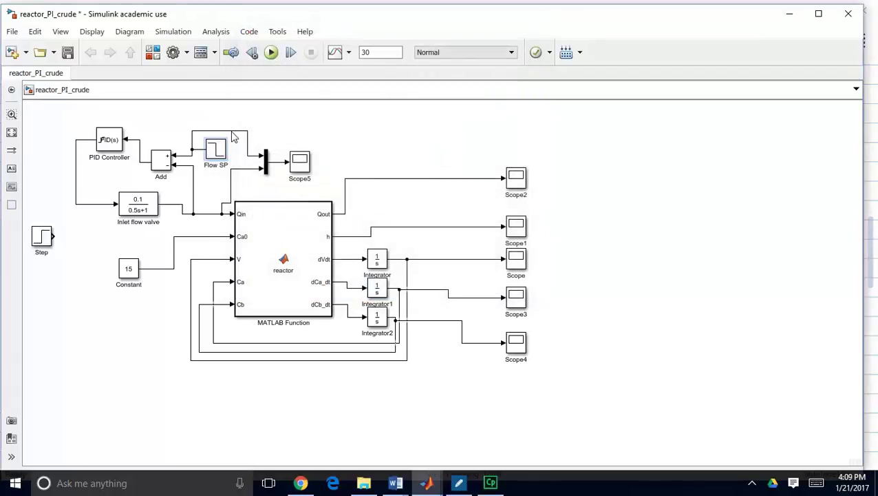
# Step: Run the simulation and examine the whole flow and setpoint curves in Scope5, scaled to fit the axes
pyautogui.click(272, 55)
pyautogui.click(284, 136)
pyautogui.doubleClick(300, 162)
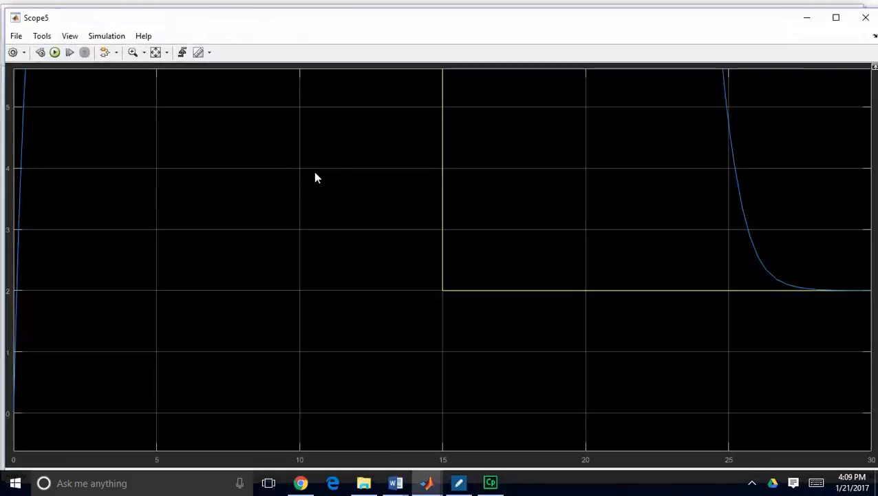
pyautogui.click(156, 52)
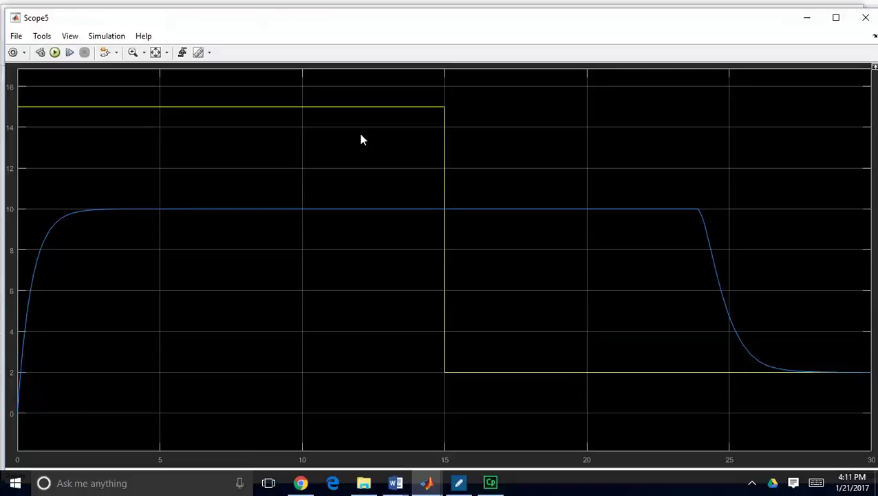
pyautogui.click(865, 18)
# Step: Set the PID Controller's anti-windup method to clamping
pyautogui.click(112, 145)
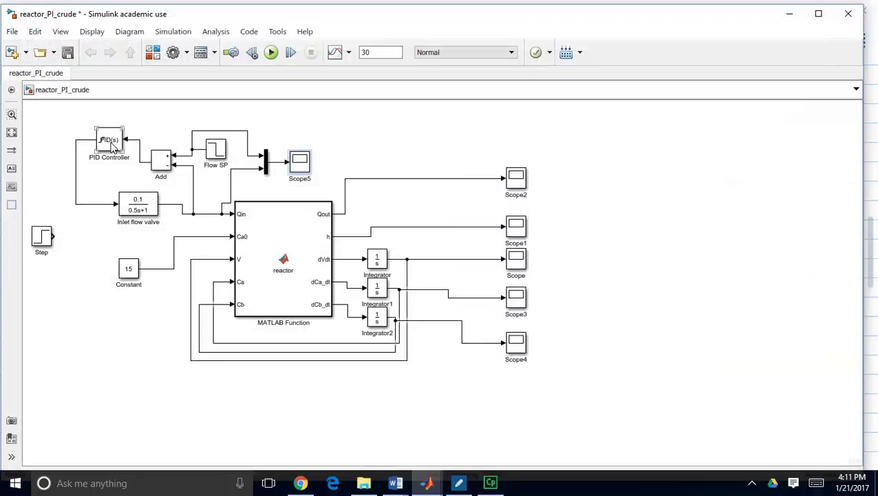
pyautogui.doubleClick(112, 145)
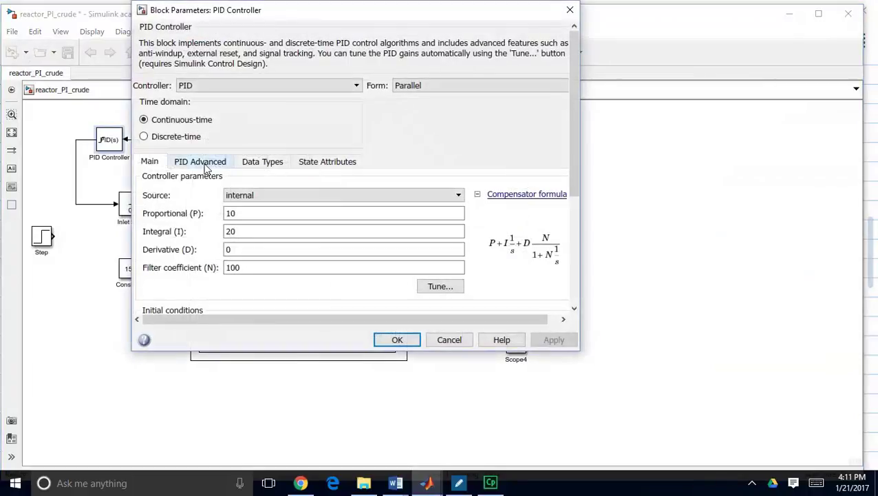
pyautogui.click(205, 165)
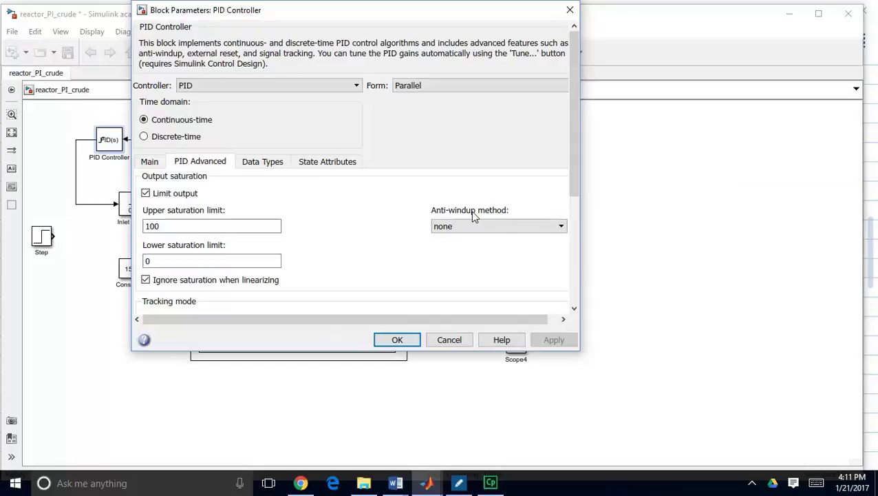
pyautogui.click(488, 228)
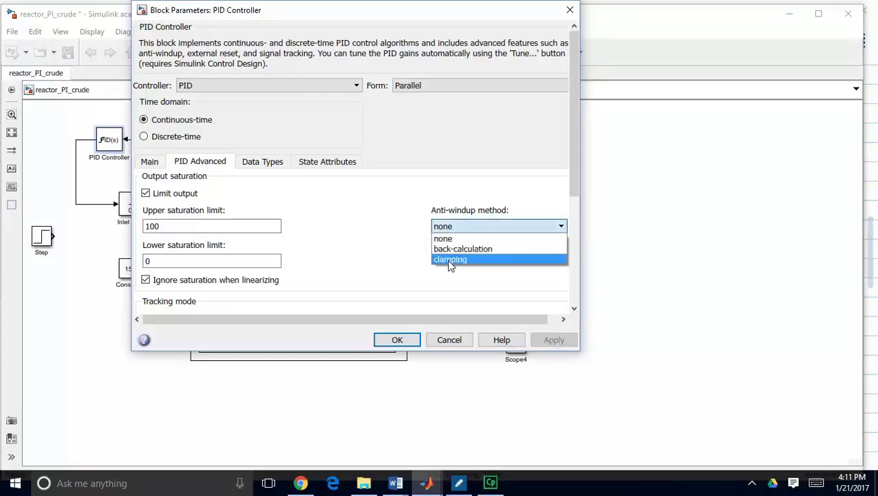
pyautogui.click(450, 260)
pyautogui.click(397, 340)
# Step: Check the flow response to the setpoint drop in Scope5
pyautogui.click(427, 484)
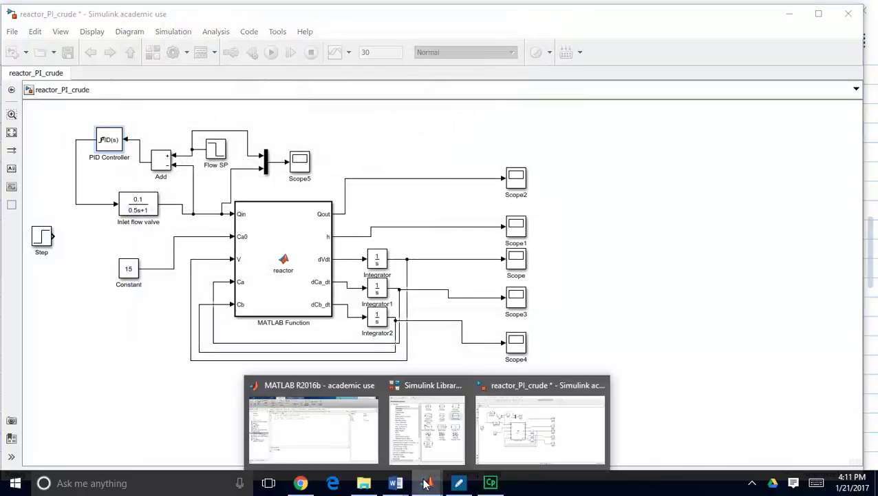
pyautogui.doubleClick(299, 161)
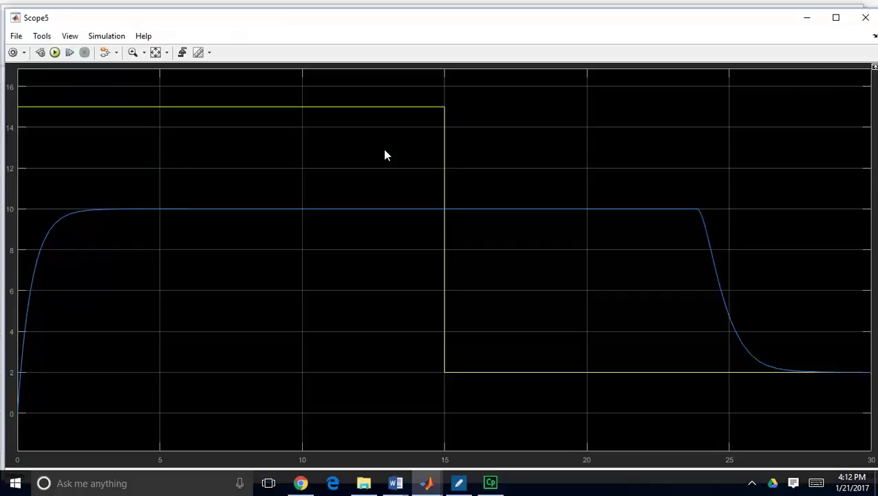
pyautogui.click(864, 19)
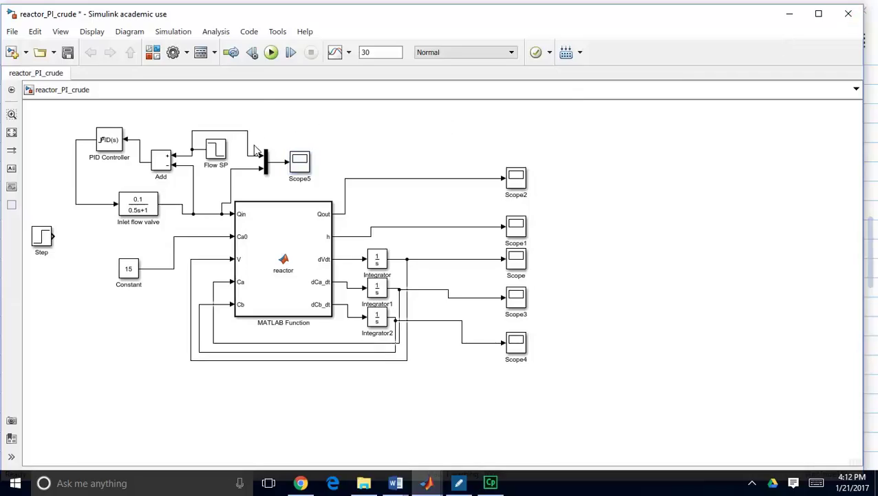
# Step: Verify the PID Controller's output saturation limits and anti-windup method
pyautogui.click(161, 157)
pyautogui.doubleClick(110, 140)
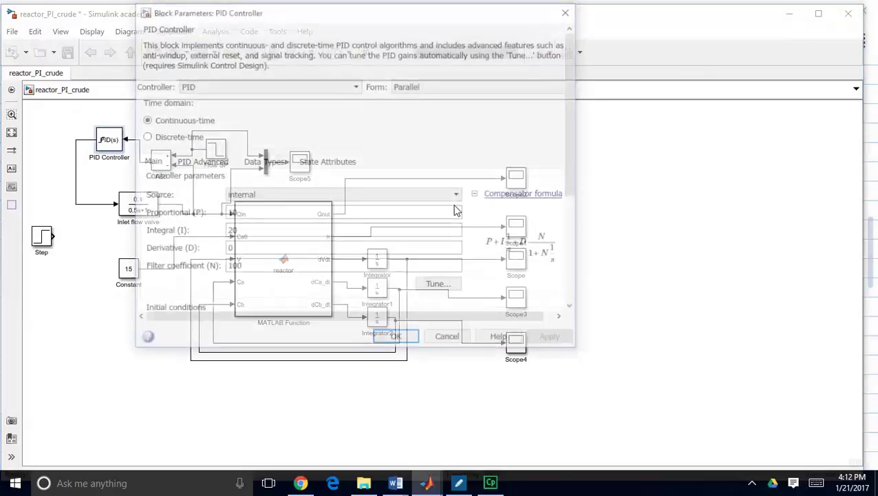
pyautogui.click(198, 162)
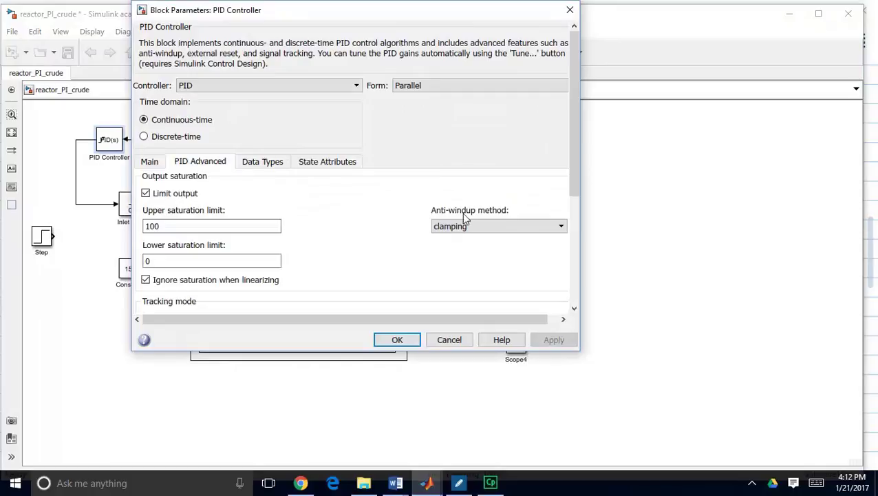
pyautogui.click(410, 342)
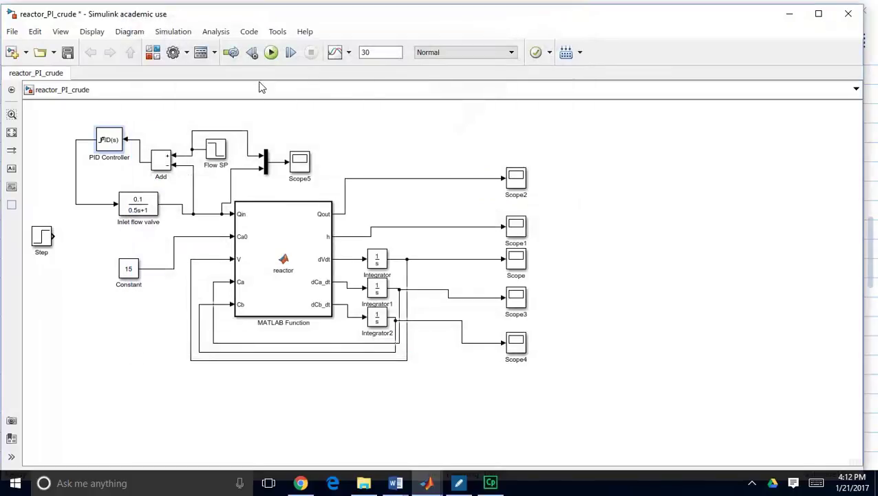
# Step: Rerun the simulation to compare the flow with its setpoint in Scope5, and review the PID Controller's main parameters
pyautogui.click(272, 53)
pyautogui.doubleClick(297, 161)
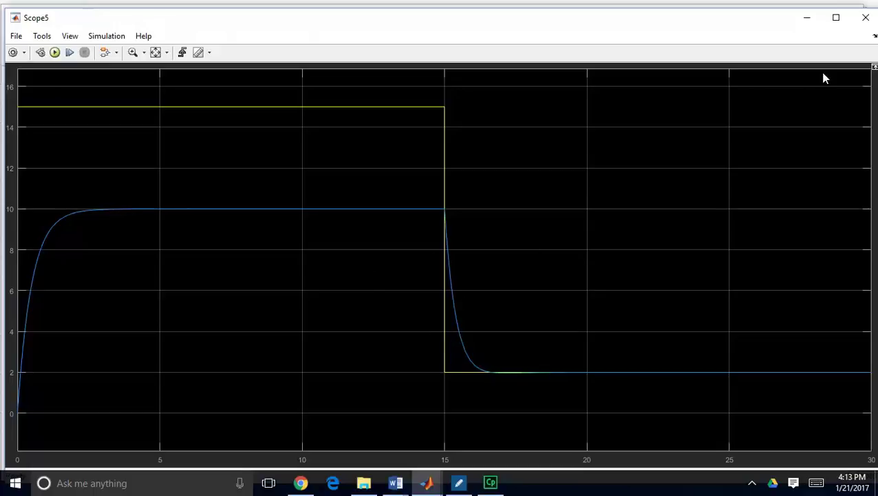
pyautogui.click(865, 17)
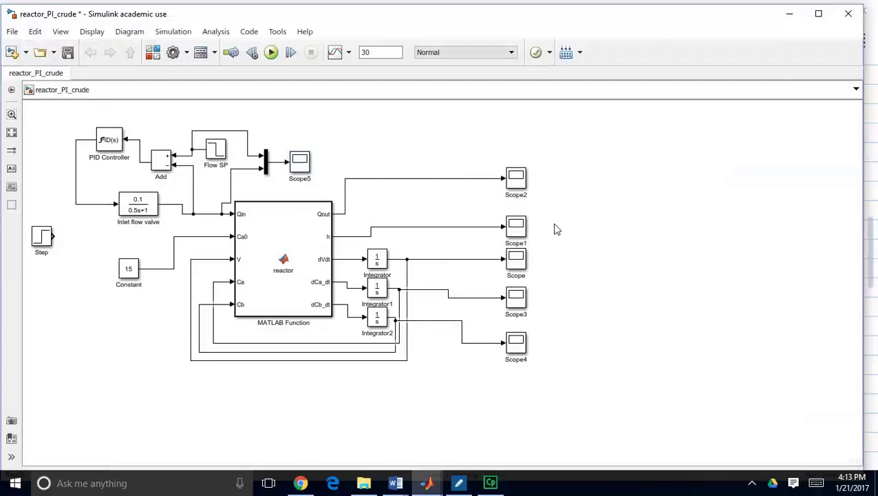
pyautogui.doubleClick(109, 141)
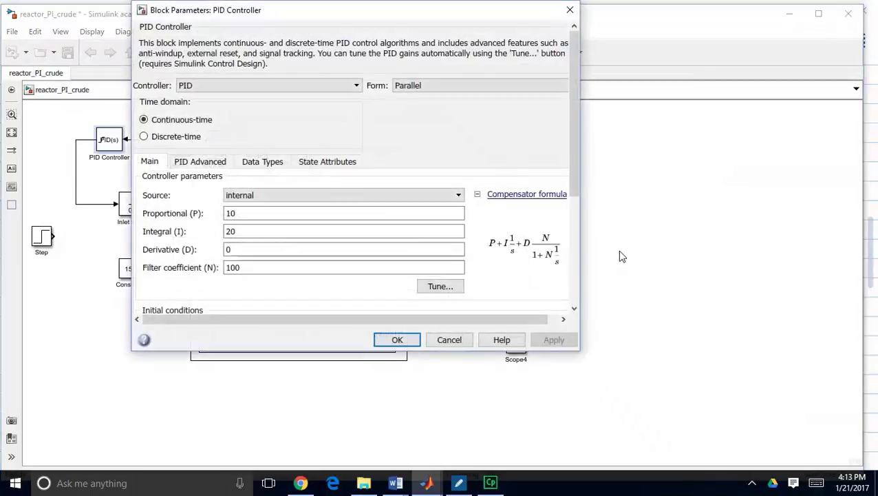
pyautogui.click(570, 10)
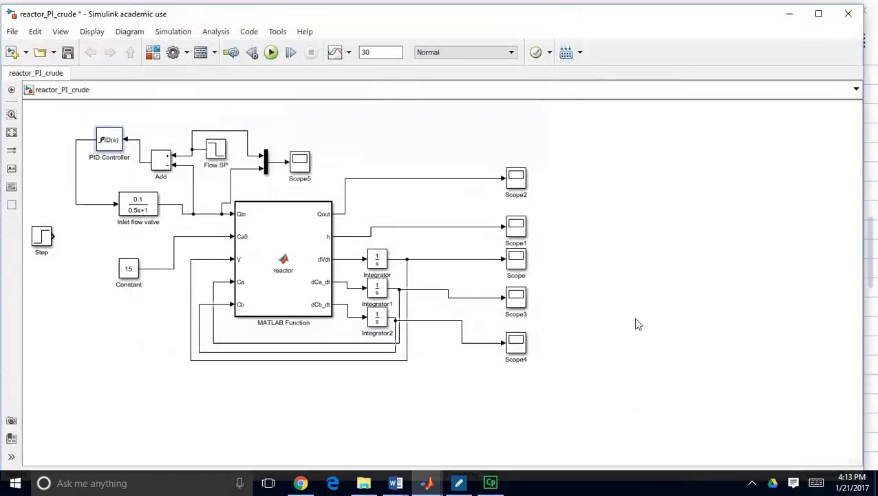